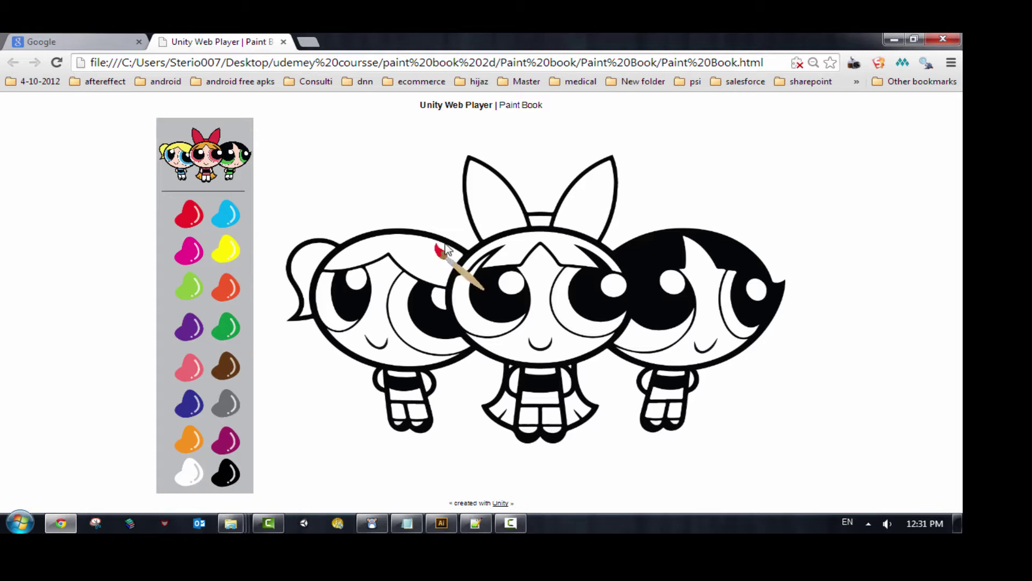
Fill Blossom's bow red, Bubbles' hair yellow, and all three faces pink, then pick orange-red
click(589, 216)
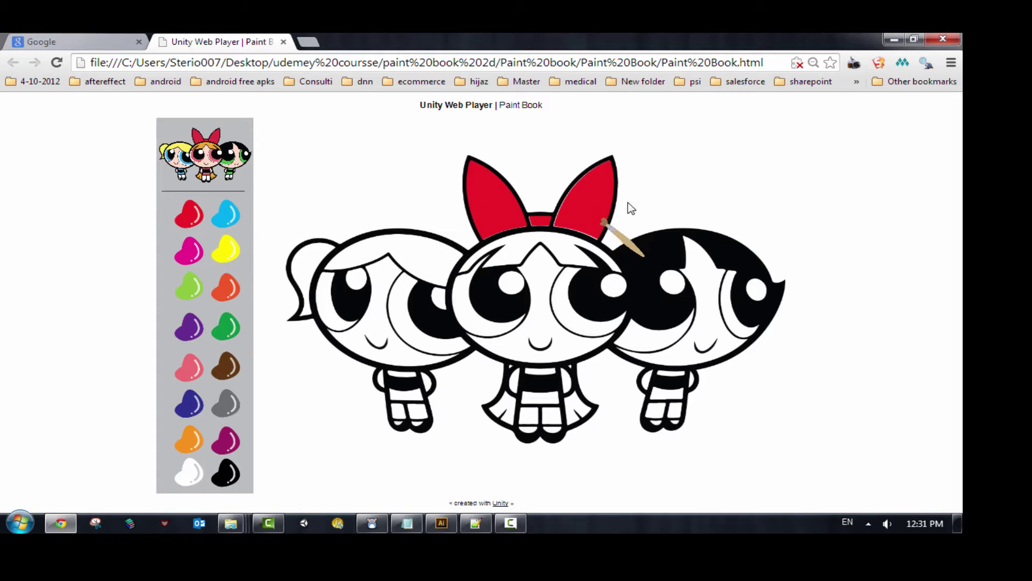
click(375, 244)
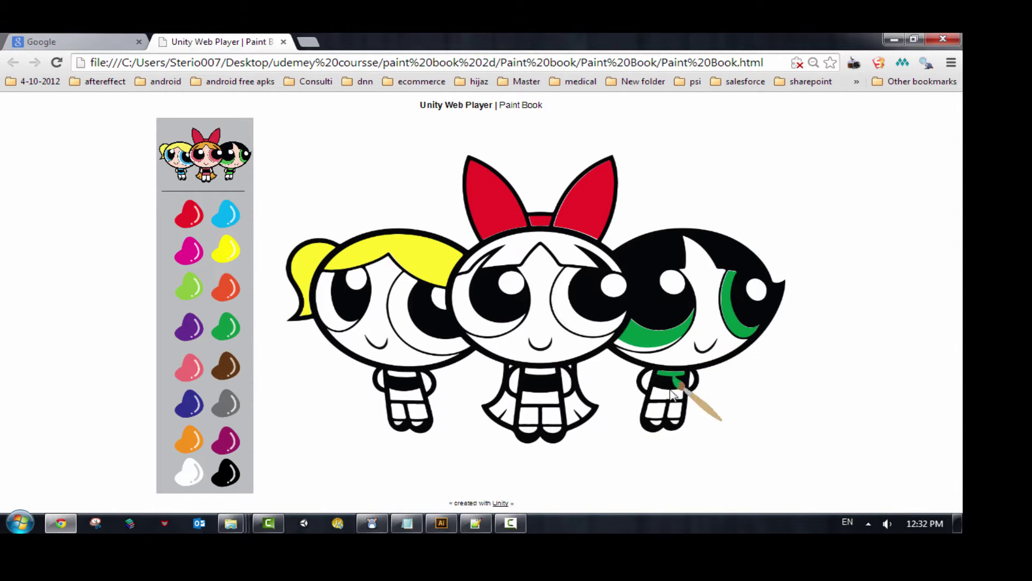
click(203, 380)
click(693, 333)
click(540, 328)
click(377, 328)
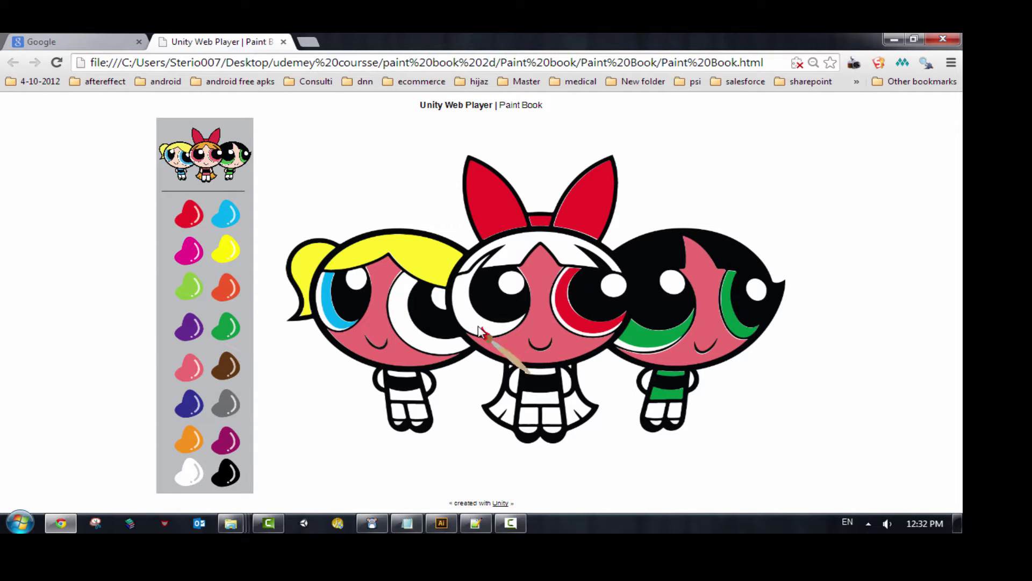
click(221, 281)
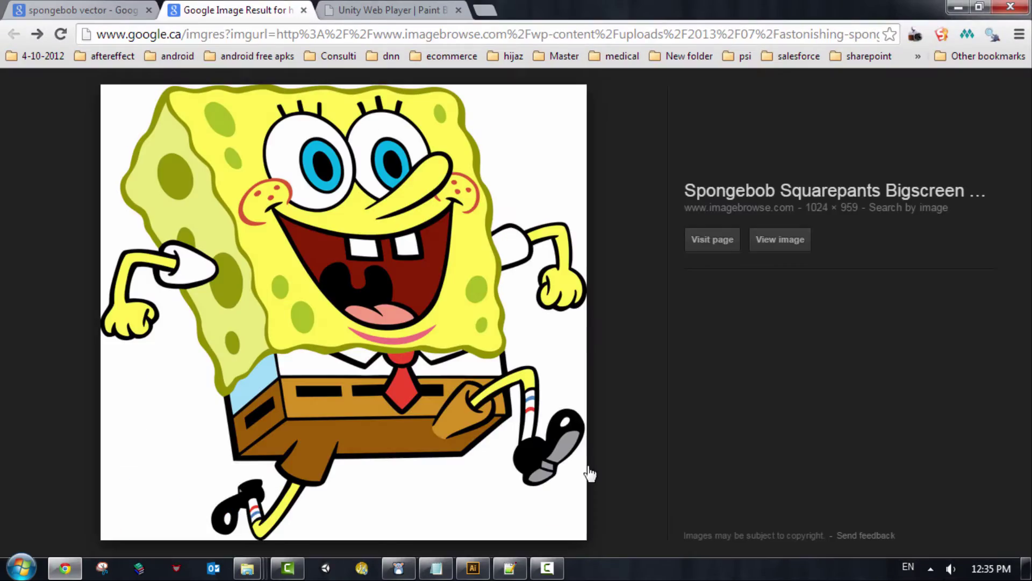
Open the SpongeBob Squarepants picture at full size and copy the image
click(786, 243)
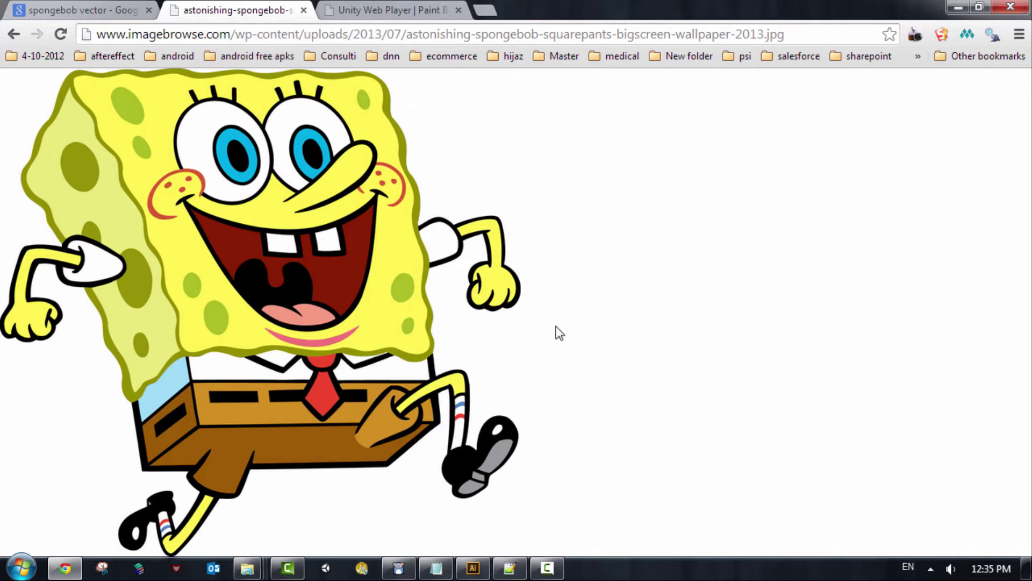
right_click(235, 221)
click(269, 274)
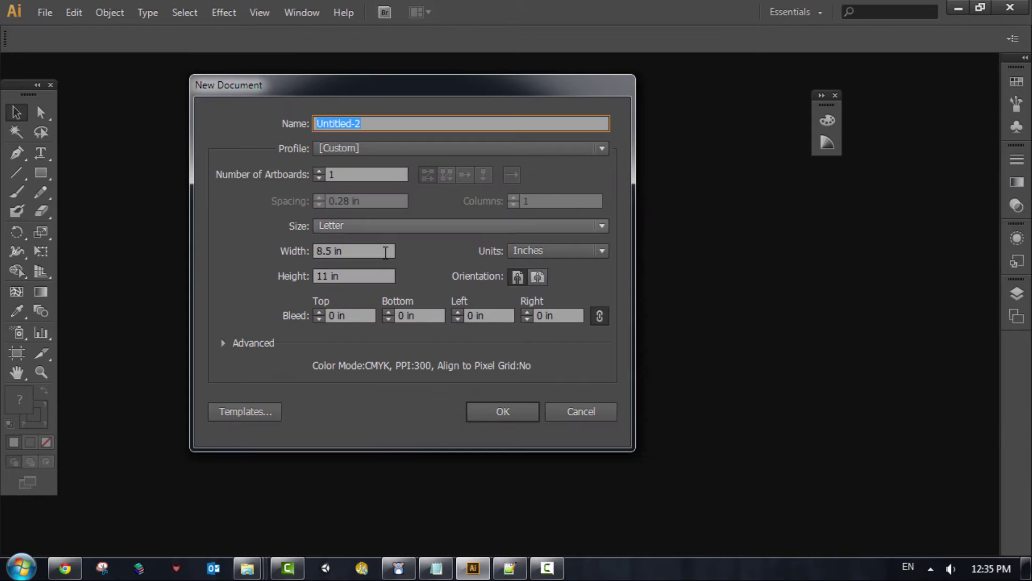
Create the Letter-size document, paste SpongeBob and scale him to fill the artboard
click(495, 410)
key(ctrl+v)
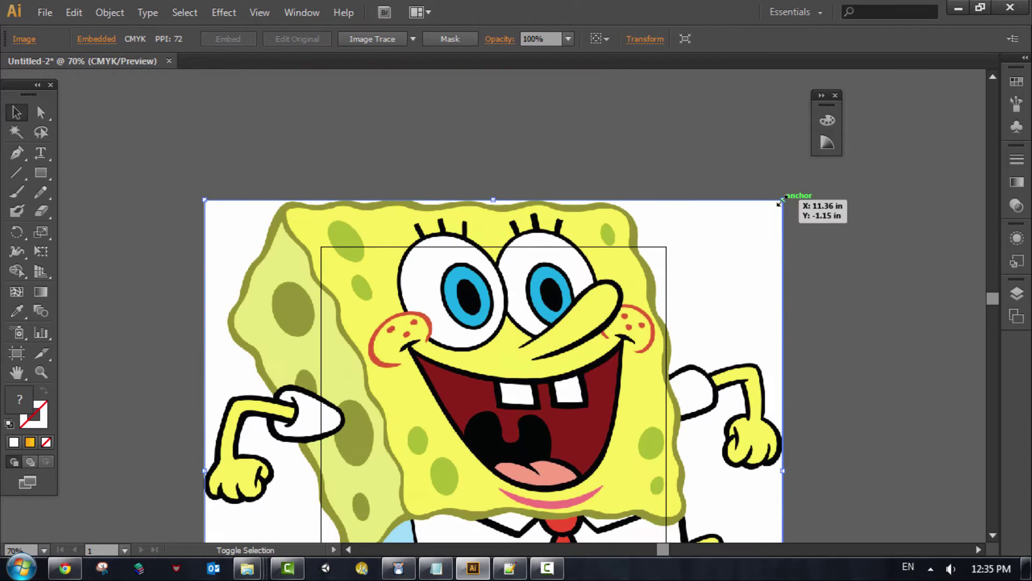
shift+drag(781, 200, 698, 202)
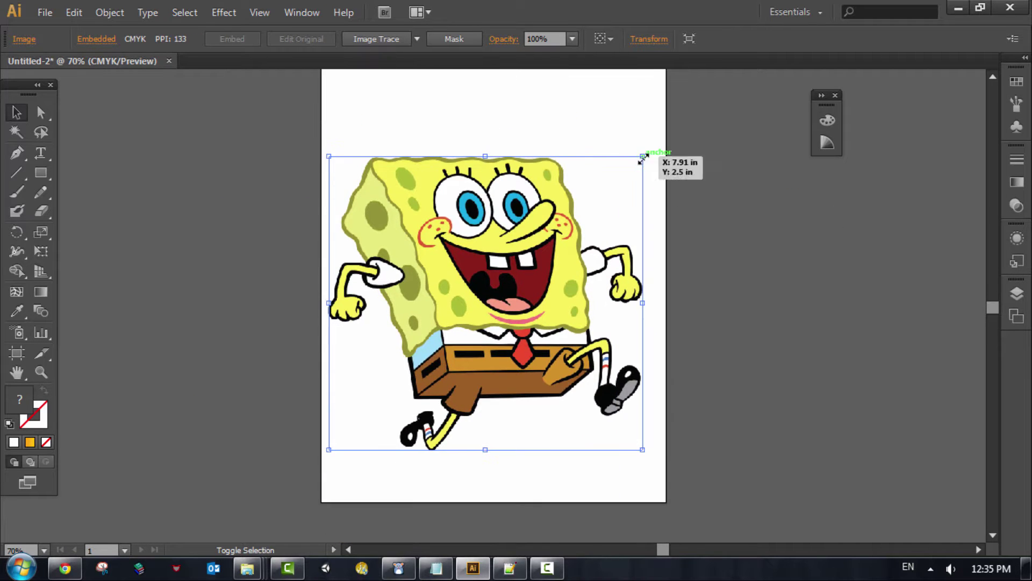
shift+drag(698, 202, 661, 140)
key(ctrl+shift+a)
click(557, 250)
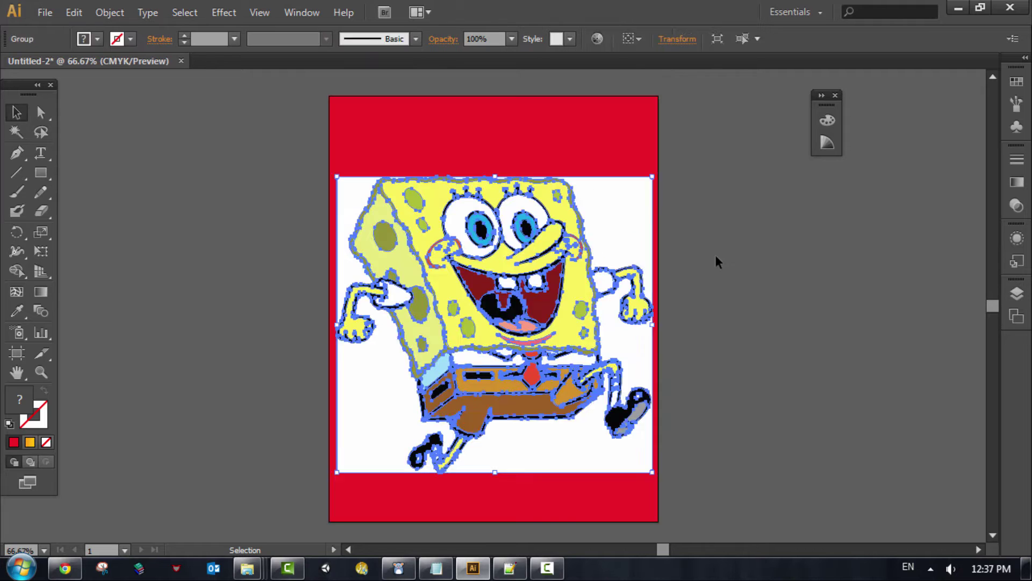
Inside the traced SpongeBob group, select the white shape behind him
click(719, 272)
key(ctrl+plus)
key(ctrl+plus)
double_click(758, 202)
click(758, 203)
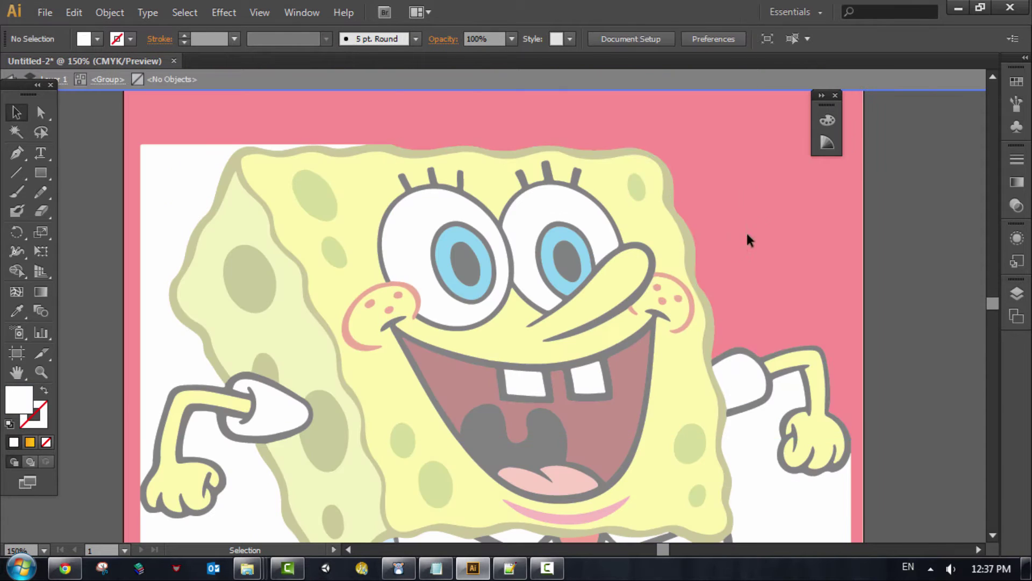
scroll(768, 470, down, 5)
click(253, 427)
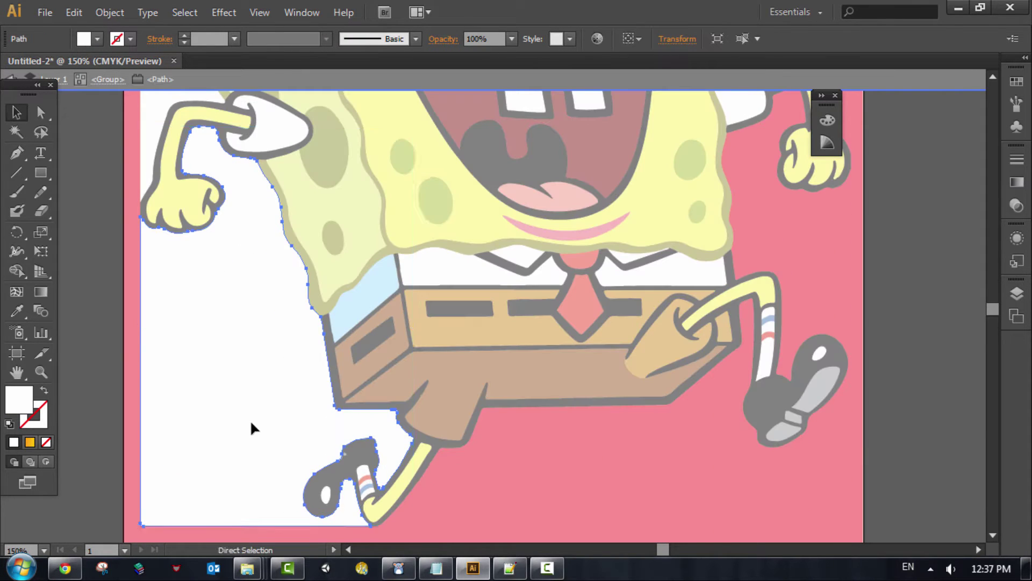
scroll(185, 337, up, 5)
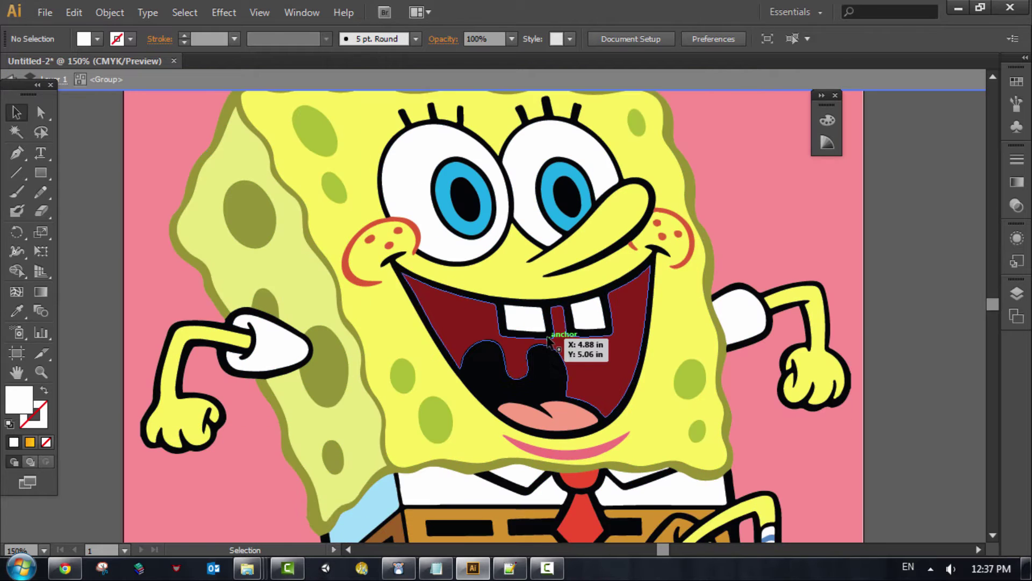
key(ctrl+minus)
key(ctrl+minus)
double_click(260, 231)
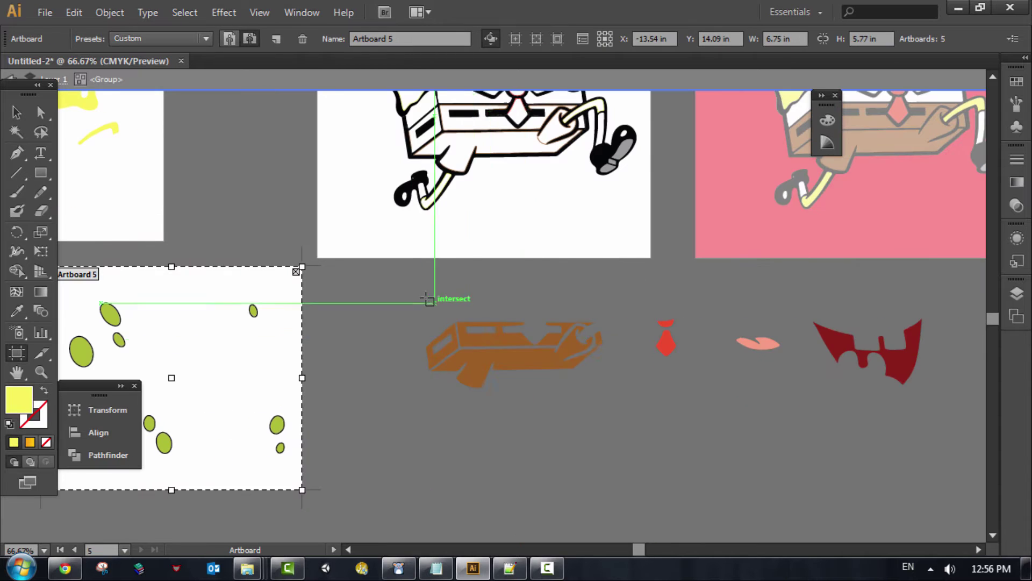
Add artboards around the pants, tie, tongue and red mouth
drag(409, 296, 612, 401)
drag(637, 296, 699, 397)
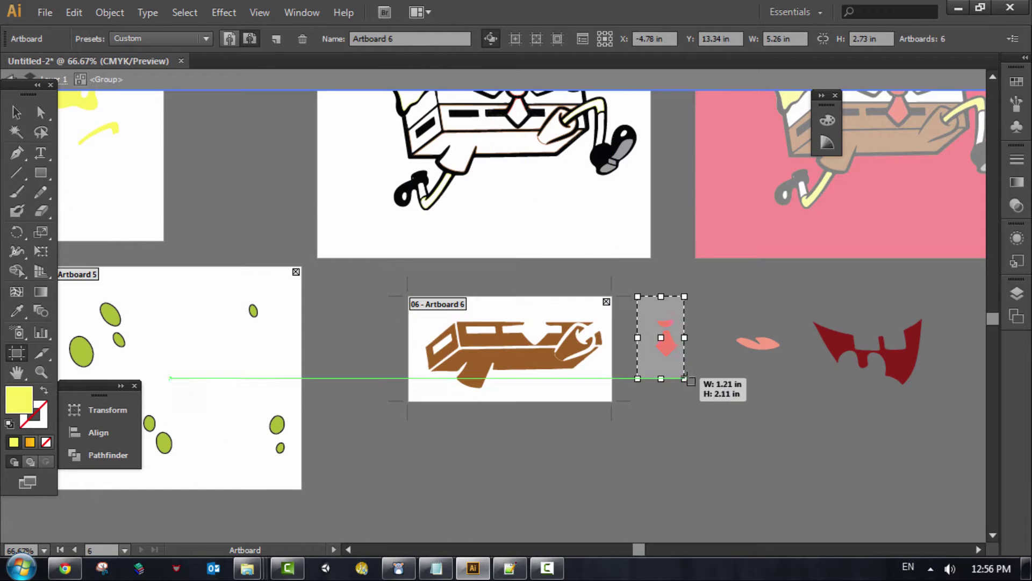
drag(713, 296, 786, 401)
drag(792, 301, 935, 408)
key(Escape)
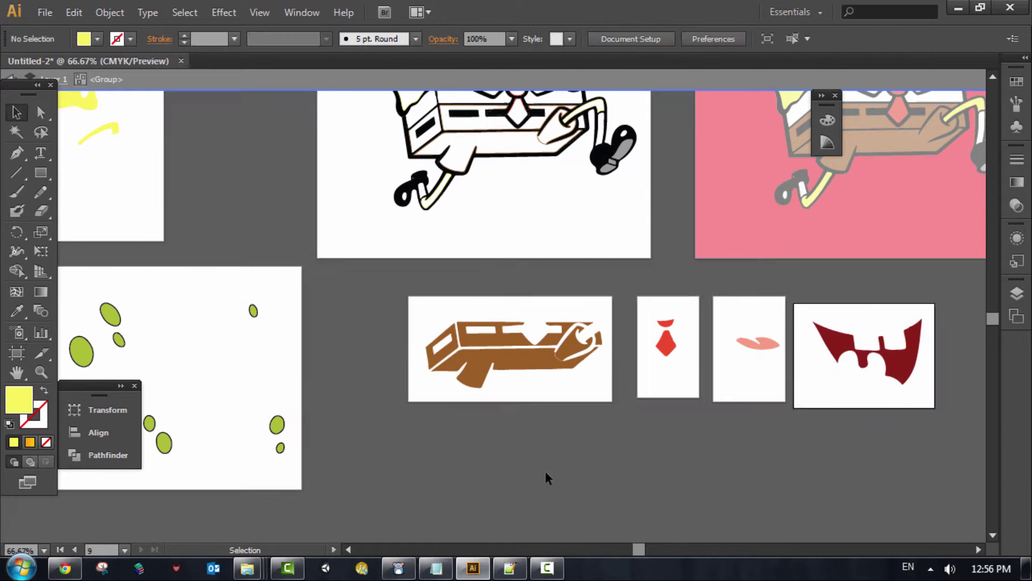
key(ctrl+minus)
key(ctrl+minus)
drag(397, 537, 705, 517)
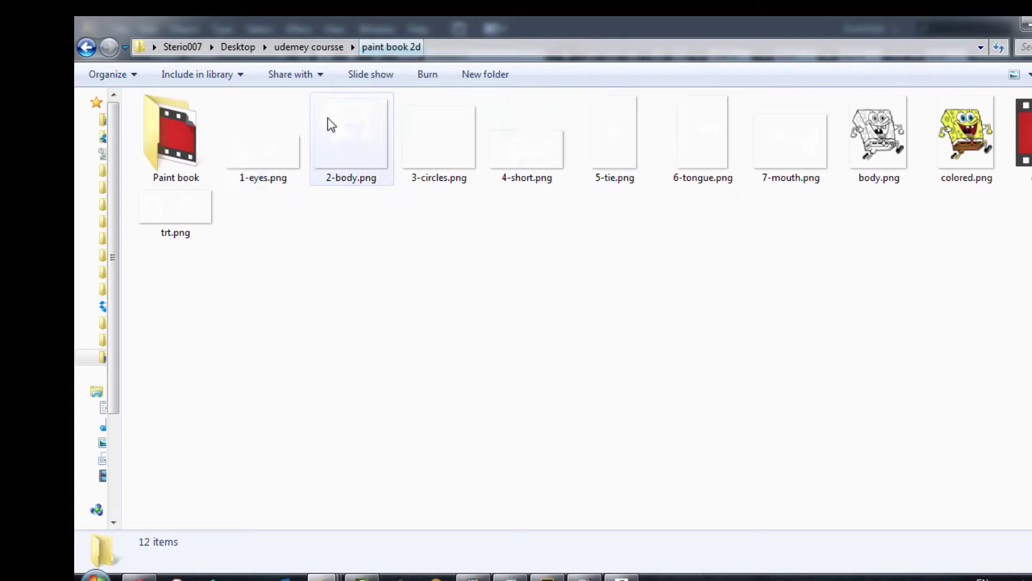
Preview the exported part PNGs, starting at body.png, and refresh the folder
double_click(881, 131)
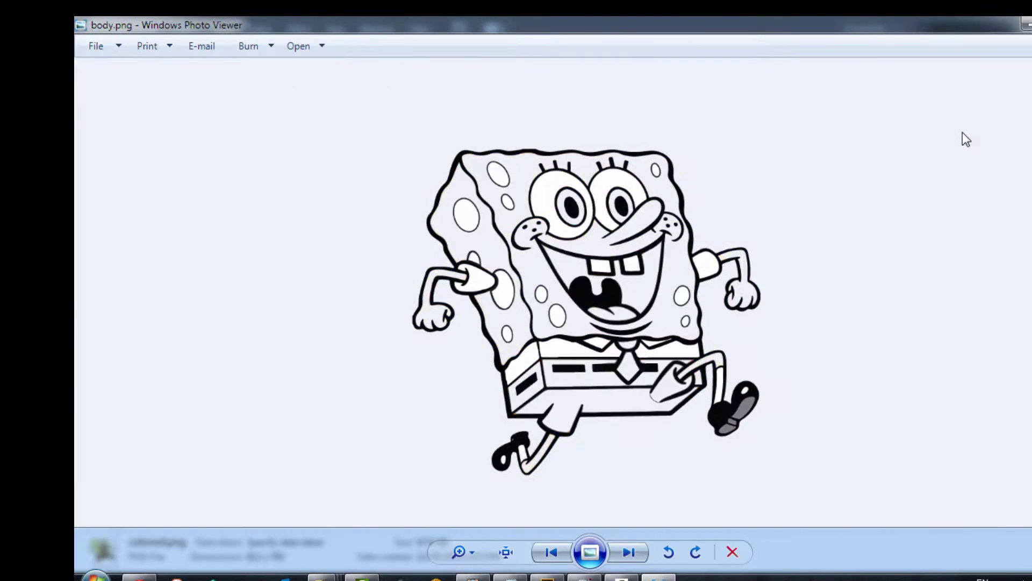
key(Left)
key(Left)
key(Left)
key(Left)
key(Left)
key(Left)
key(Escape)
drag(308, 250, 310, 252)
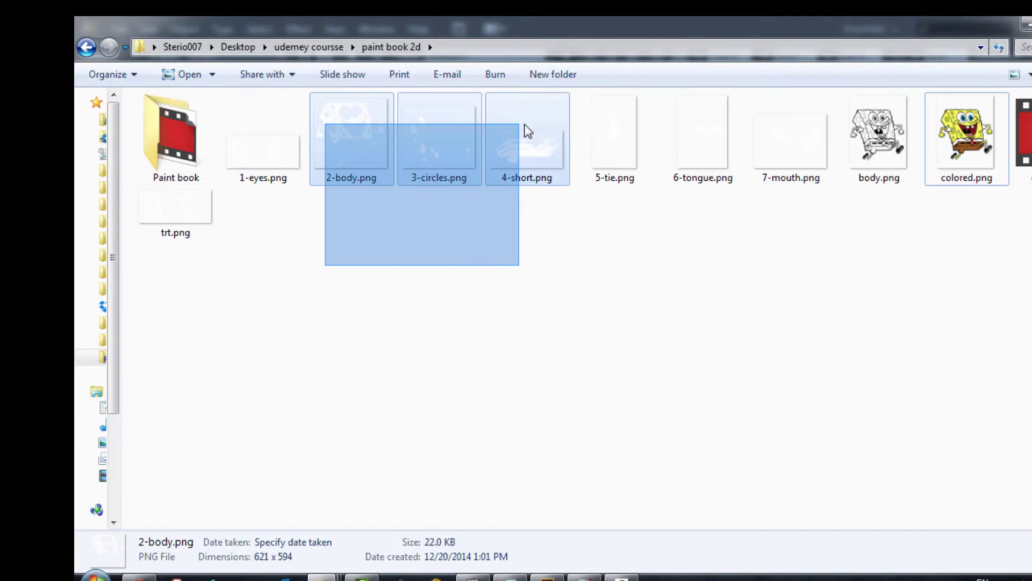
right_click(310, 253)
click(379, 323)
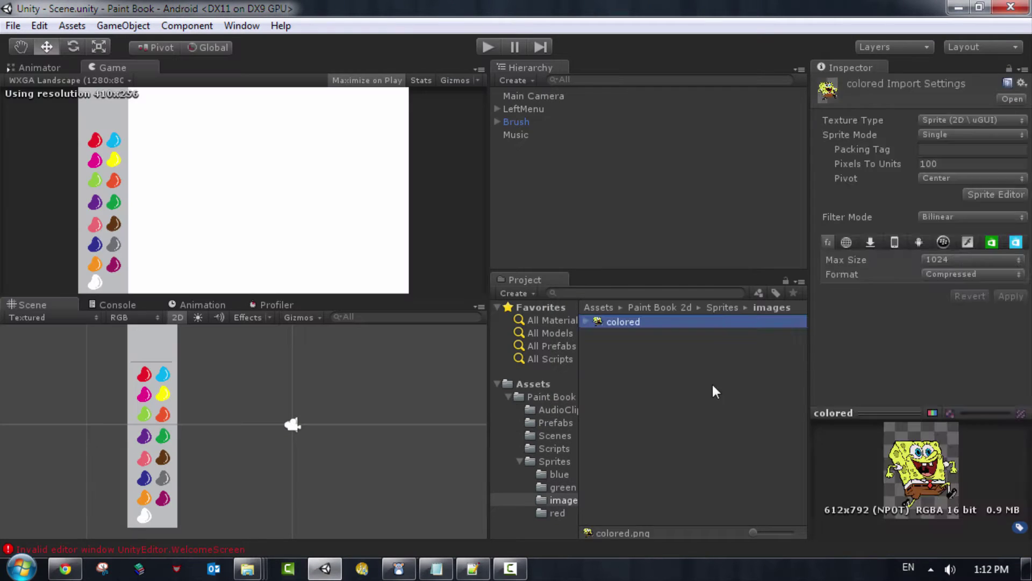
Import body.png, 1-eyes, 2-body, 3-circles and 4-short into the images folder
right_click(715, 391)
click(716, 211)
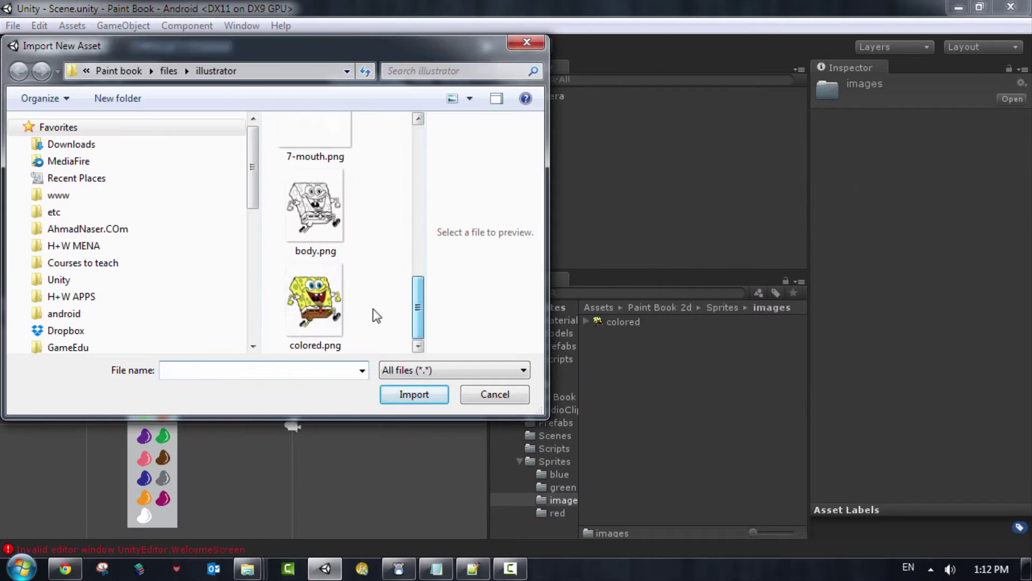
double_click(311, 215)
right_click(653, 400)
click(699, 236)
double_click(317, 140)
double_click(314, 210)
right_click(670, 422)
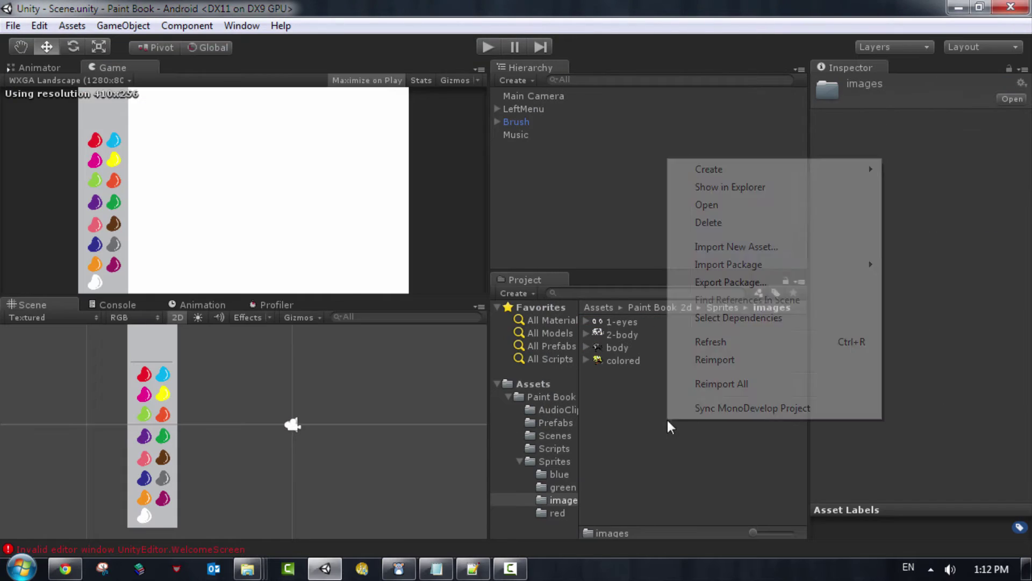
click(699, 247)
double_click(317, 322)
click(645, 258)
double_click(325, 223)
Import 5-tie.png and delete the accidental duplicate '5-tie 1'
right_click(632, 403)
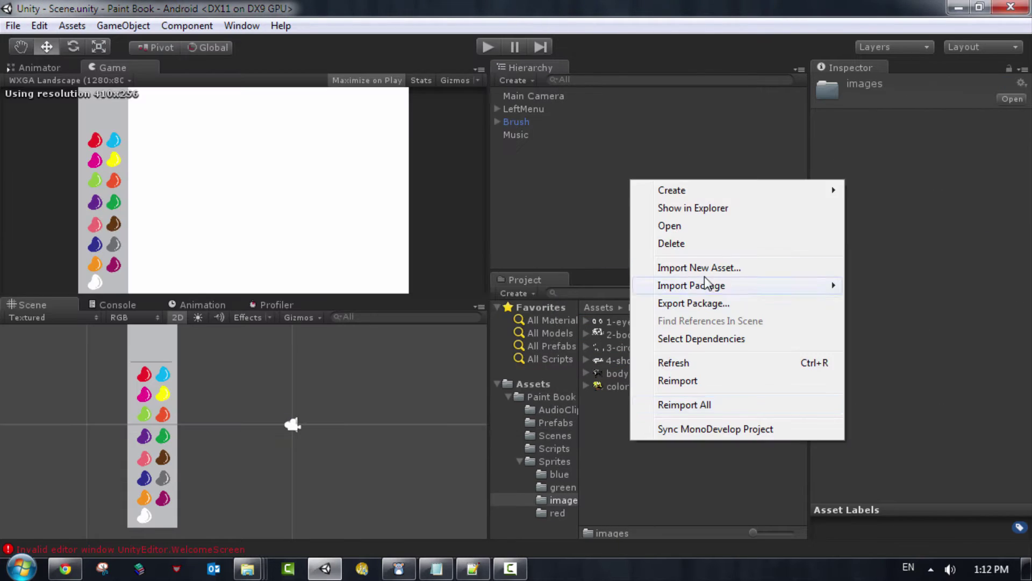
click(645, 265)
double_click(302, 237)
right_click(615, 400)
click(672, 276)
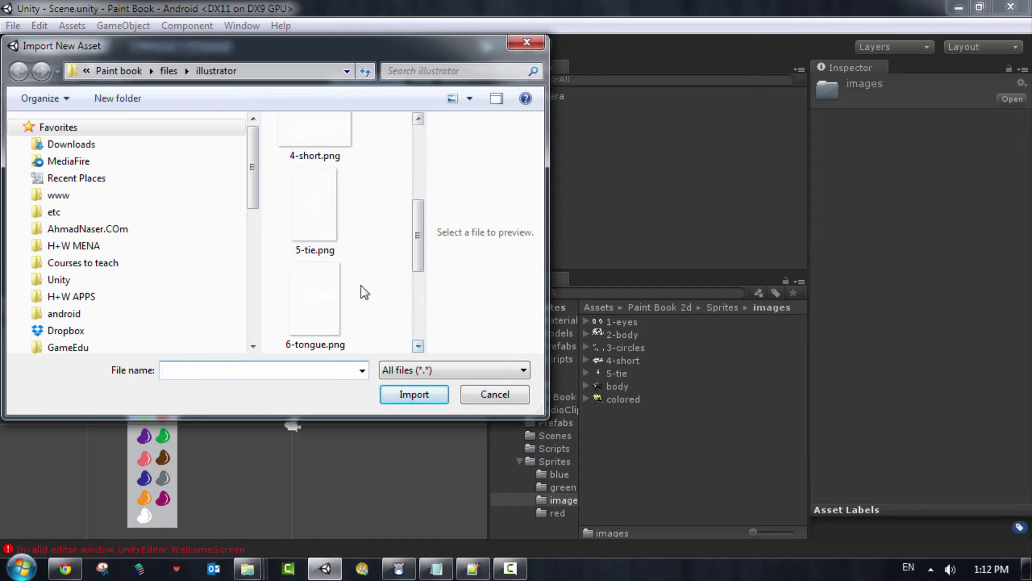
double_click(315, 216)
right_click(645, 401)
right_click(626, 386)
click(666, 189)
click(583, 336)
Import the 6-tongue and 7-mouth images into the images folder
right_click(645, 441)
click(672, 268)
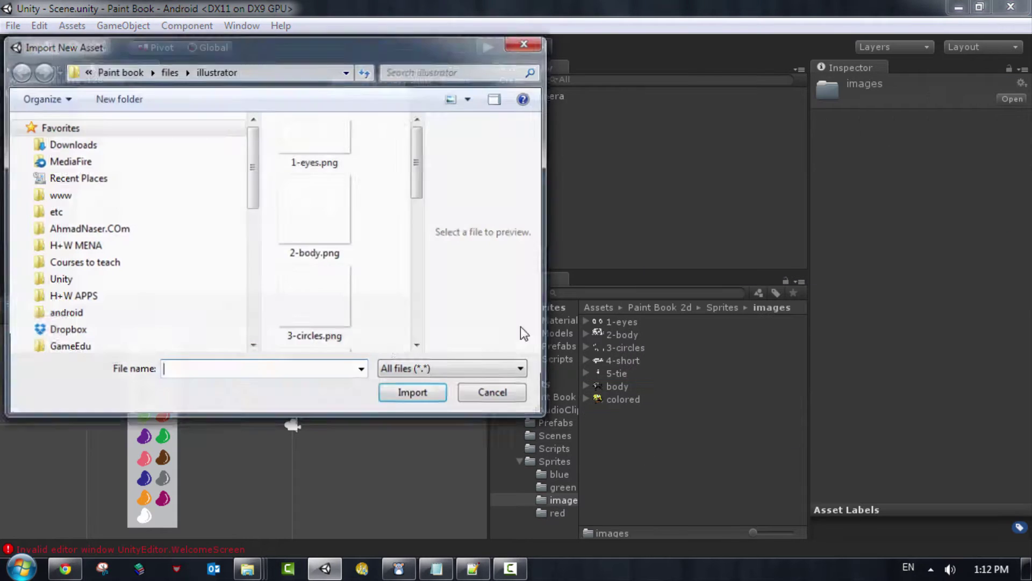
scroll(344, 231, down, 10)
scroll(406, 132, up, 3)
double_click(315, 247)
right_click(645, 441)
click(672, 274)
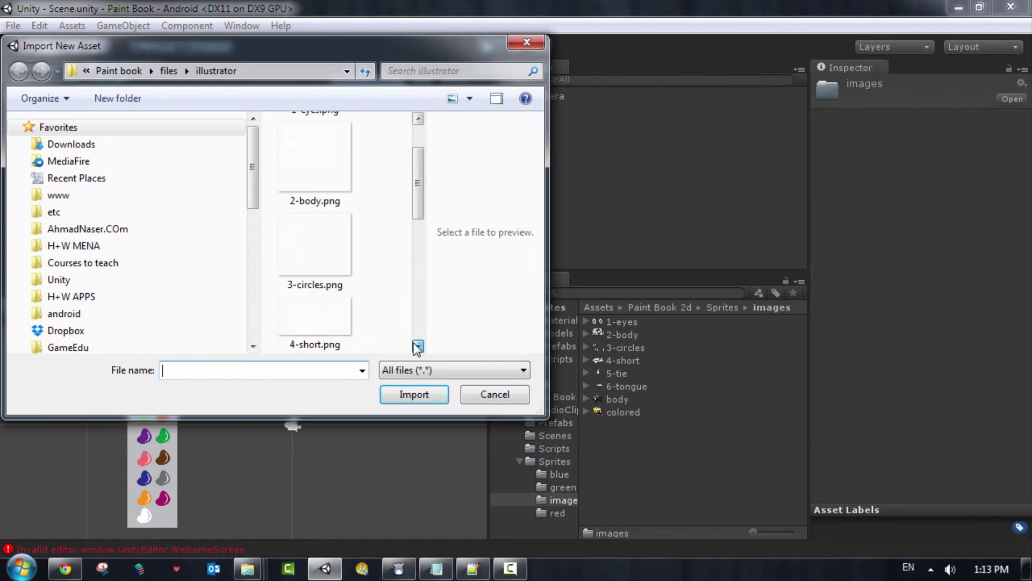
double_click(314, 301)
Place the colored SpongeBob in the scene at order in layer 2, shrunk to the top-left
mouse_move(620, 425)
mouse_down()
mouse_move(223, 402)
mouse_move(266, 417)
mouse_up()
text(2)
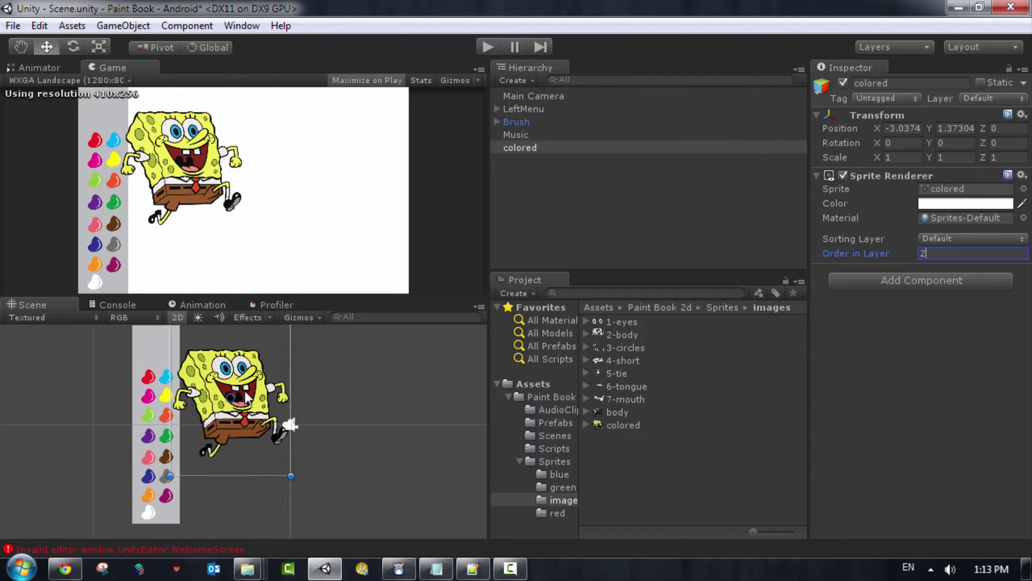
scroll(246, 419, down, 2)
drag(289, 473, 167, 350)
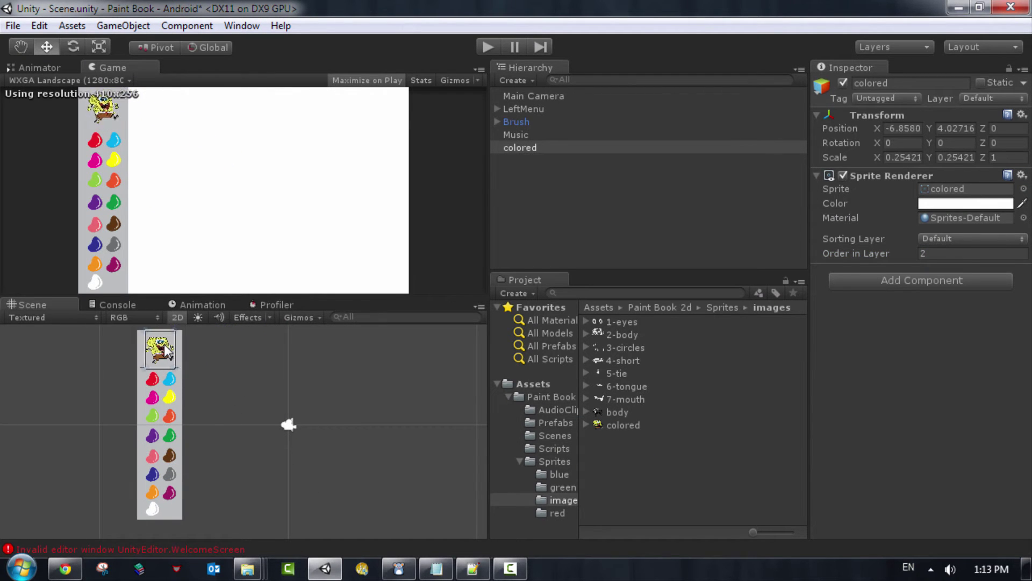
Add the black-outlined body sprite to the scene
click(220, 371)
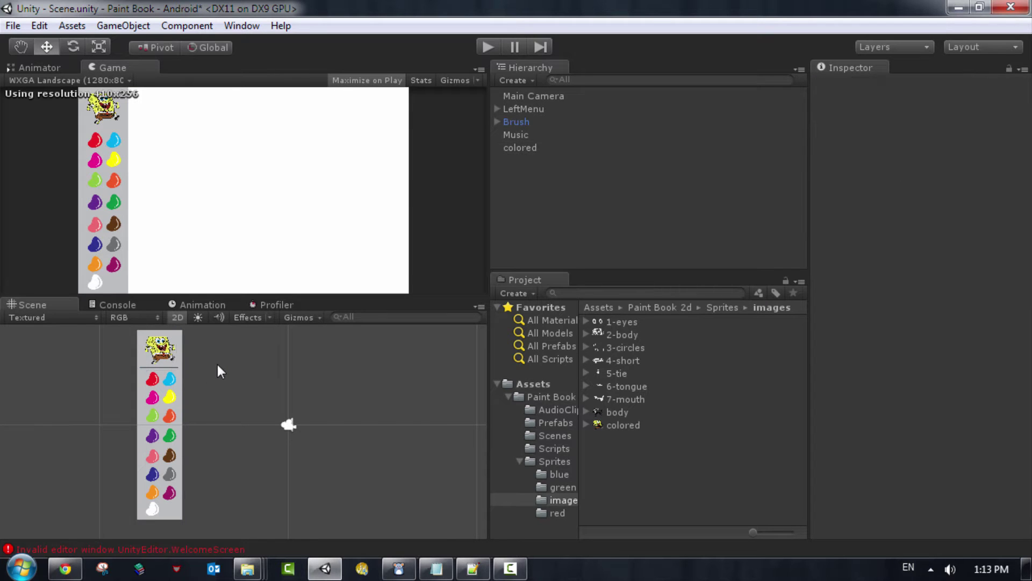
click(624, 411)
drag(624, 408, 339, 417)
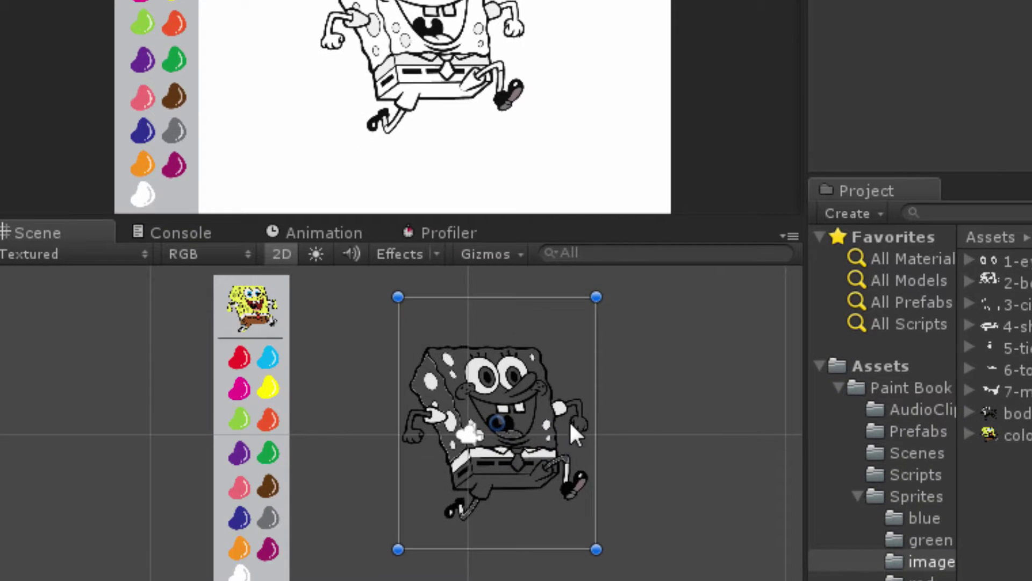
click(1001, 304)
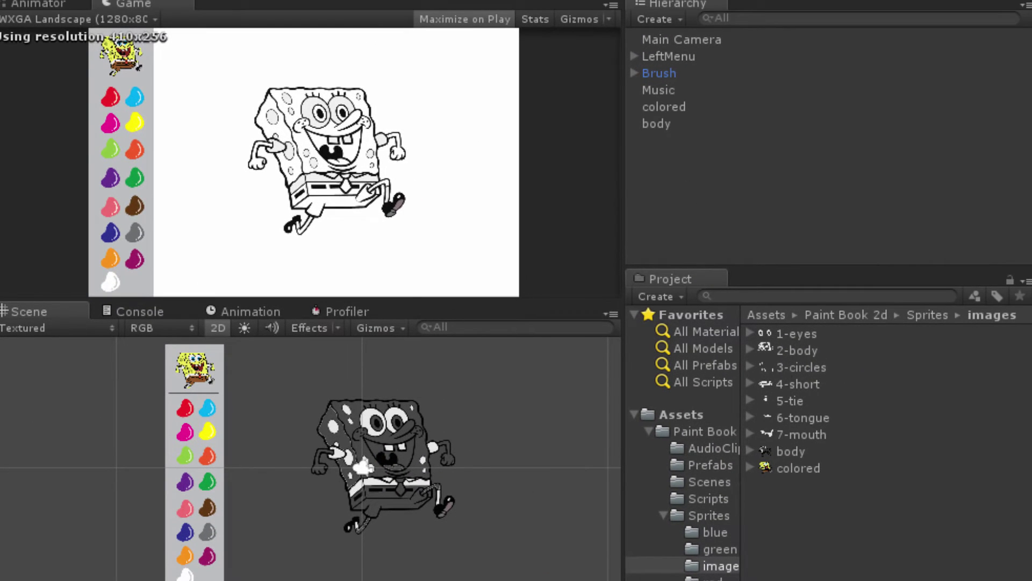
Create an empty game object named 'shape'
click(123, 1)
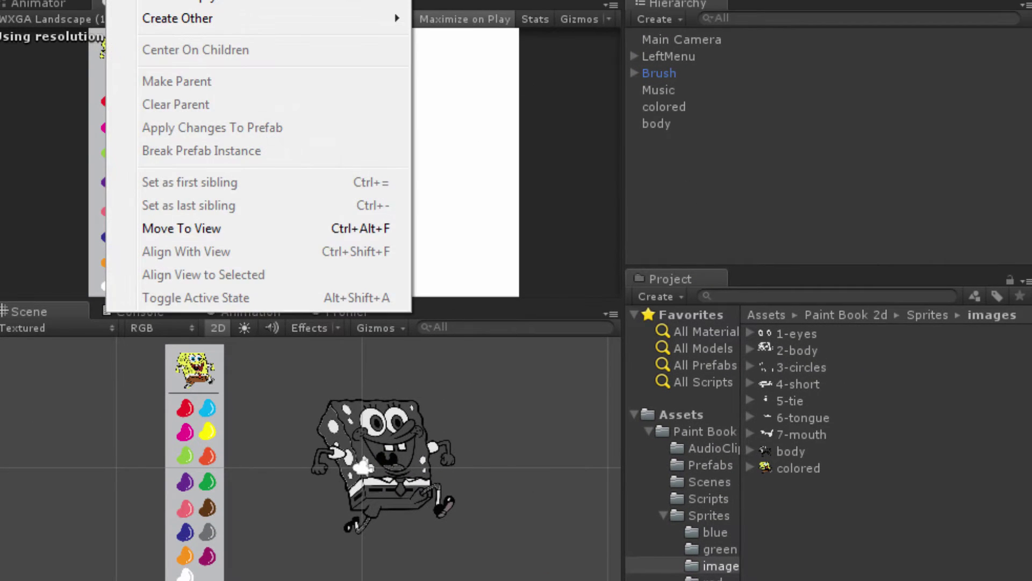
click(140, 4)
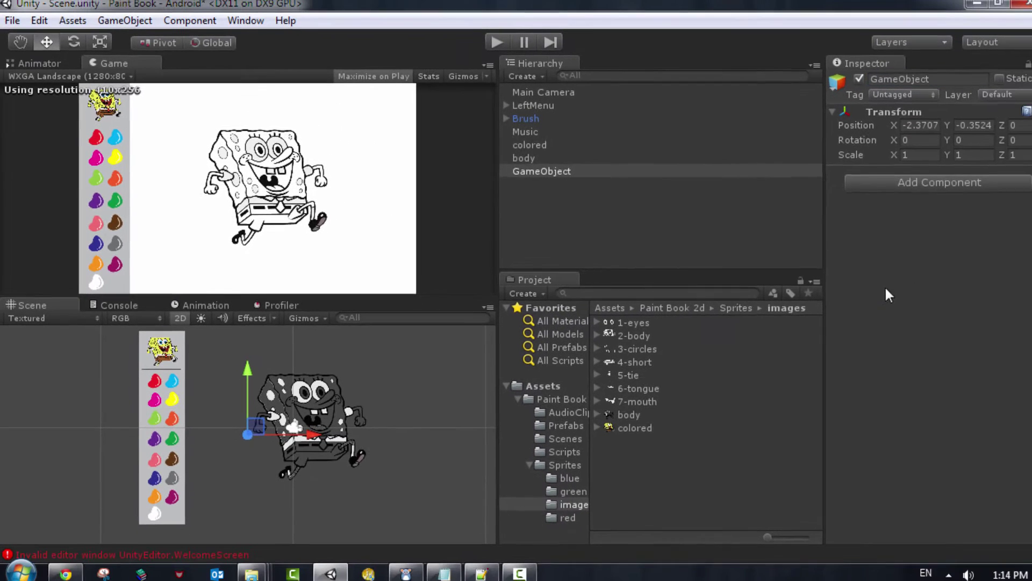
click(909, 82)
text(shape)
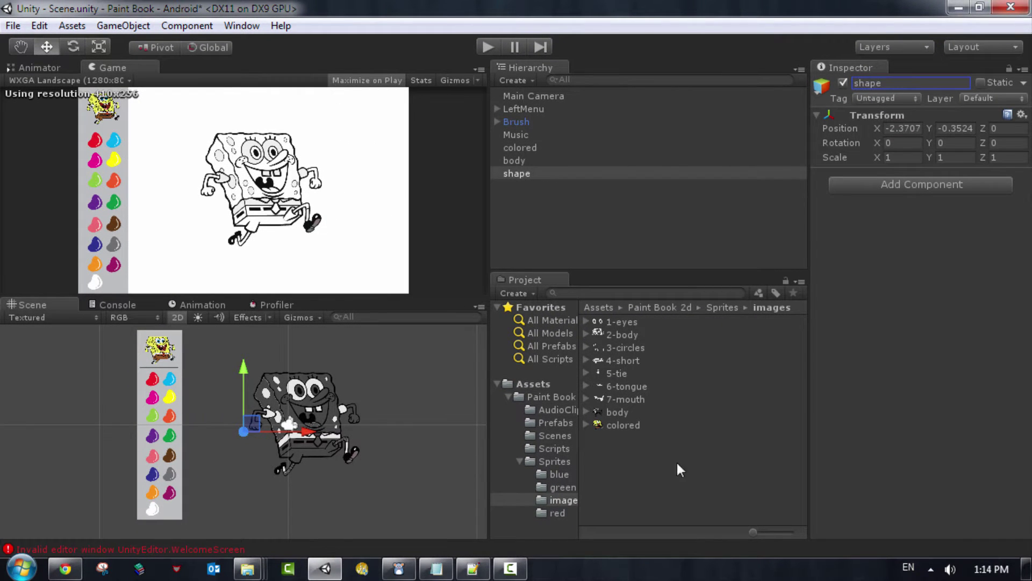
Put 1-eyes under shape, align it over SpongeBob's face, then add 2-body
scroll(398, 409, up, 3)
click(628, 323)
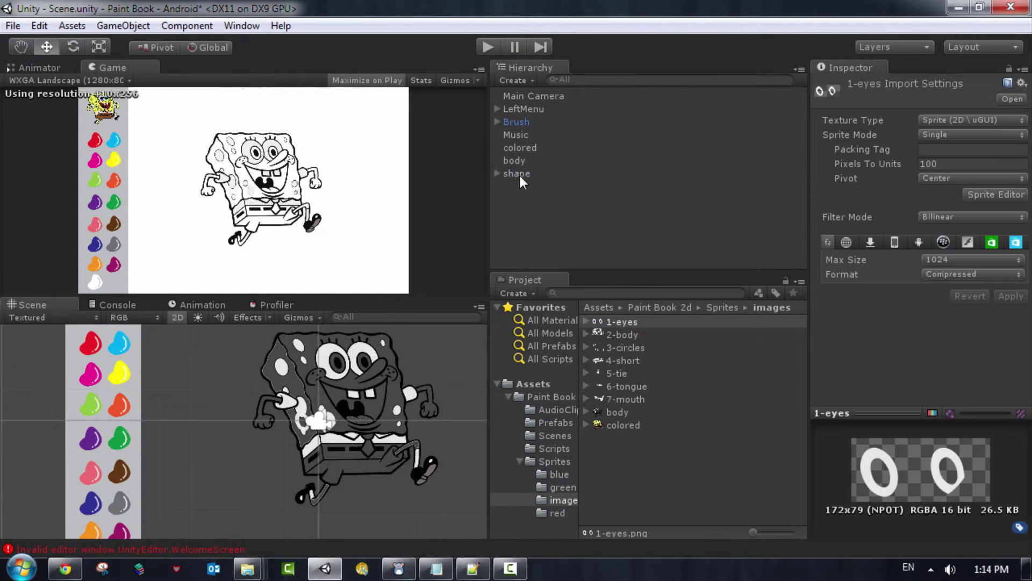
drag(518, 173, 519, 175)
scroll(359, 367, up, 3)
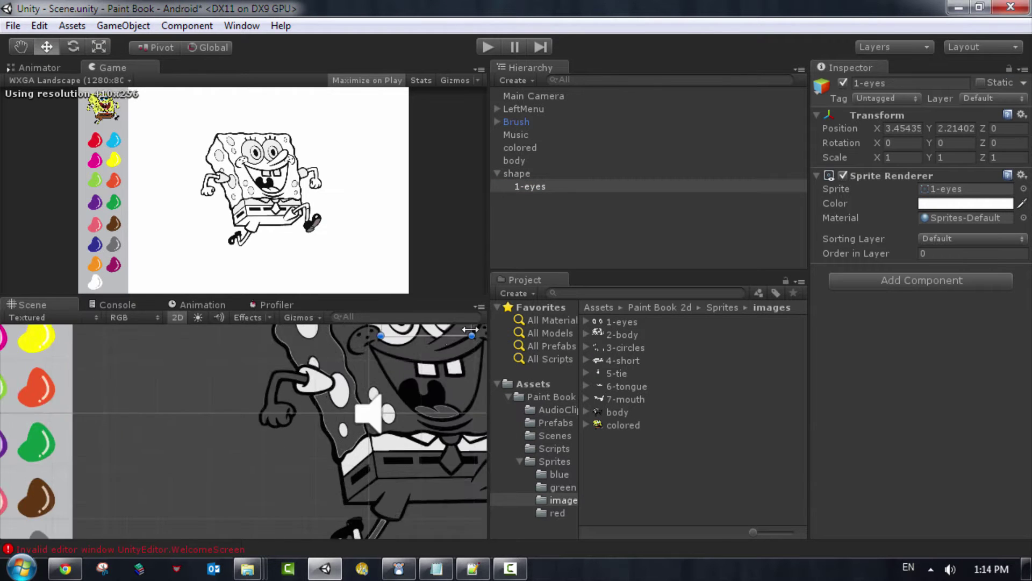
scroll(441, 414, down, 2)
scroll(376, 425, up, 5)
drag(368, 434, 374, 437)
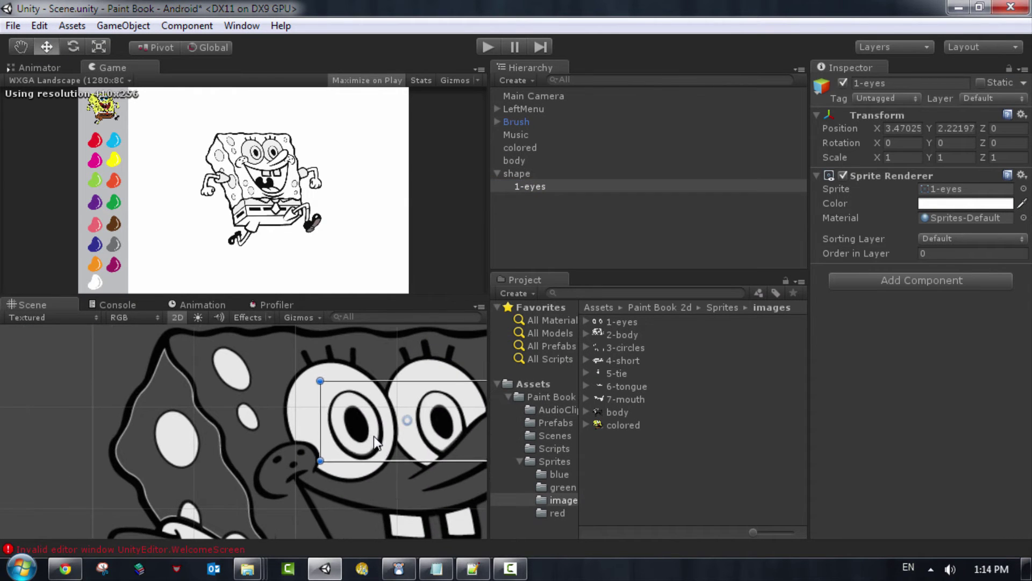
scroll(430, 377, down, 3)
click(454, 354)
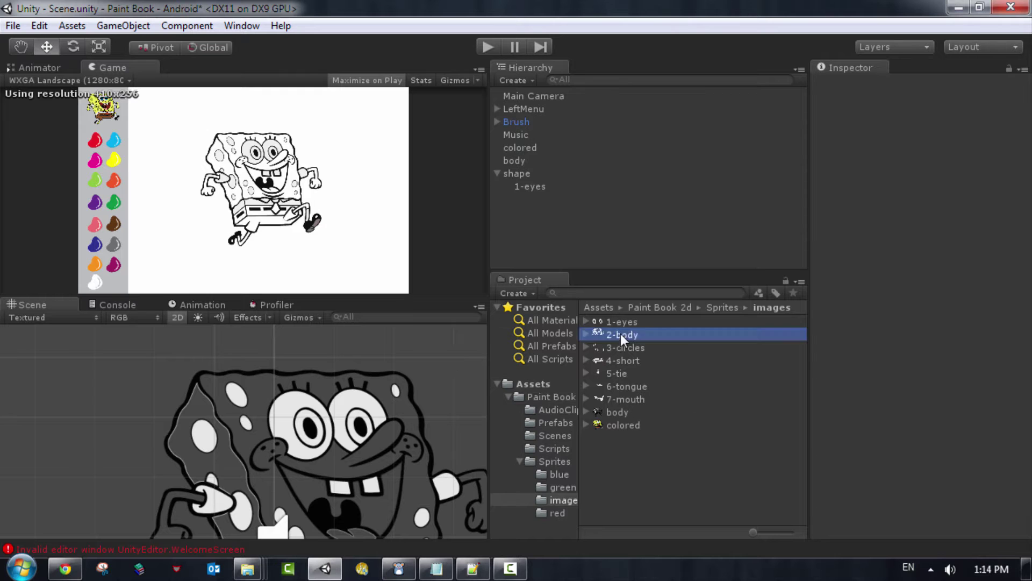
drag(519, 176, 519, 175)
scroll(242, 430, down, 2)
scroll(162, 373, up, 5)
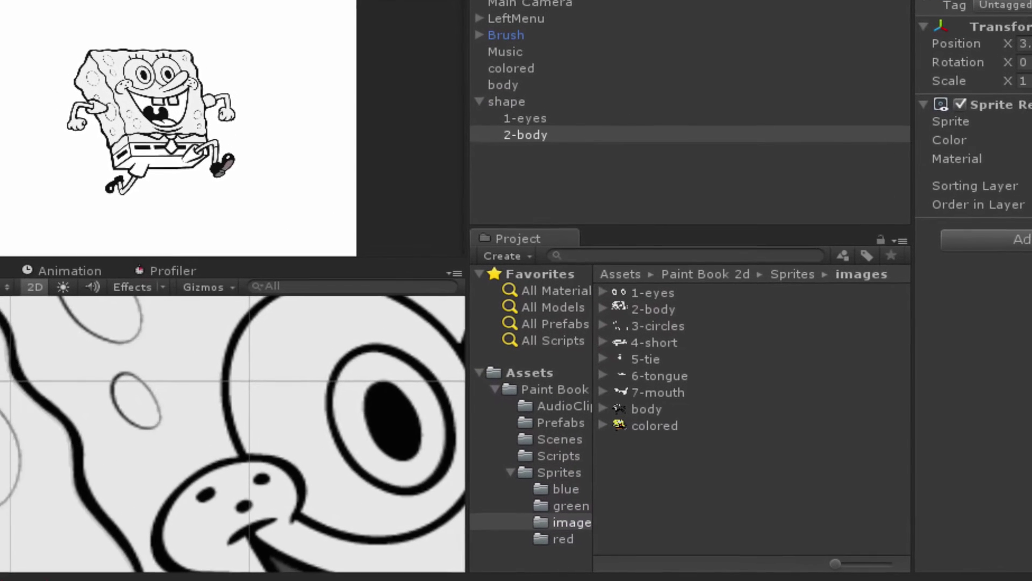
scroll(136, 426, down, 3)
Add the 3-circles and 4-short sprites under shape
drag(662, 325, 529, 149)
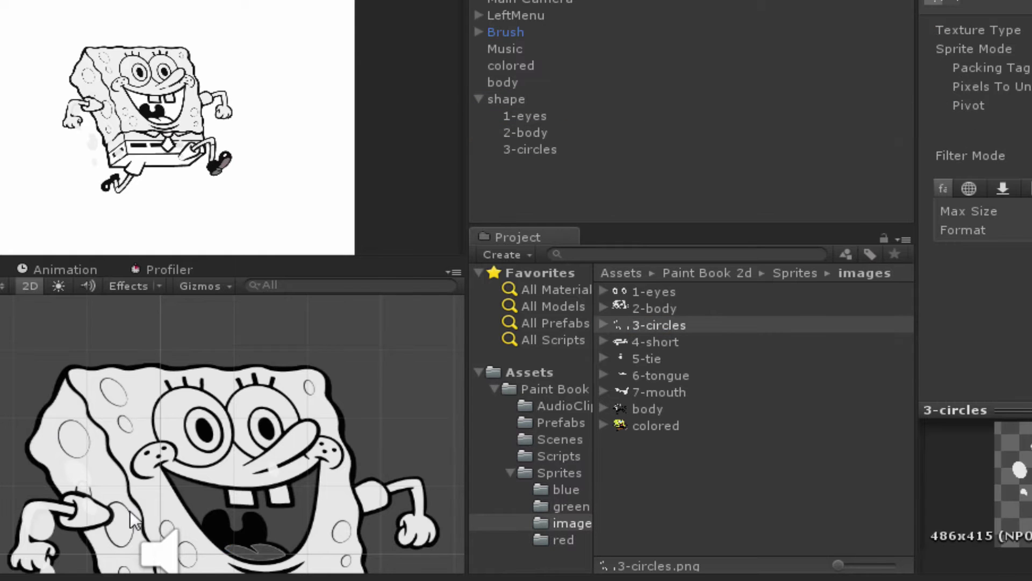
click(530, 148)
scroll(108, 449, up, 3)
scroll(11, 323, up, 1)
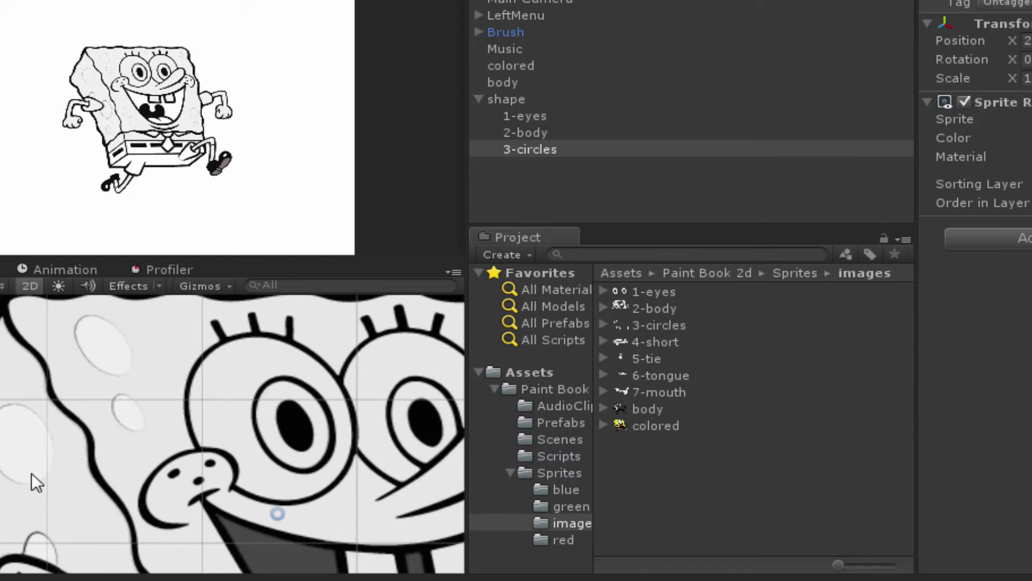
scroll(48, 470, down, 1)
scroll(195, 430, down, 2)
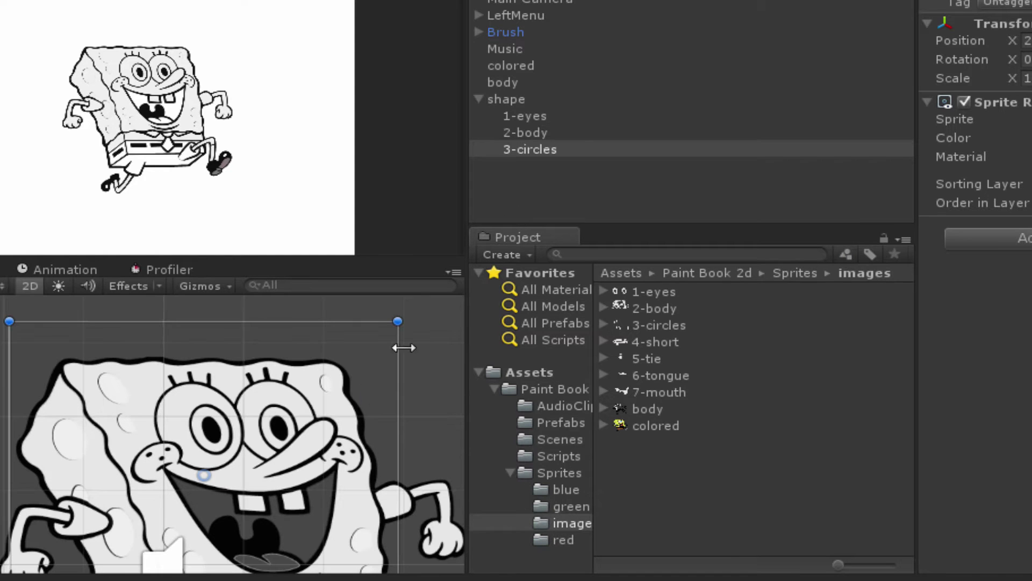
drag(653, 340, 518, 188)
scroll(172, 533, down, 2)
scroll(336, 350, up, 3)
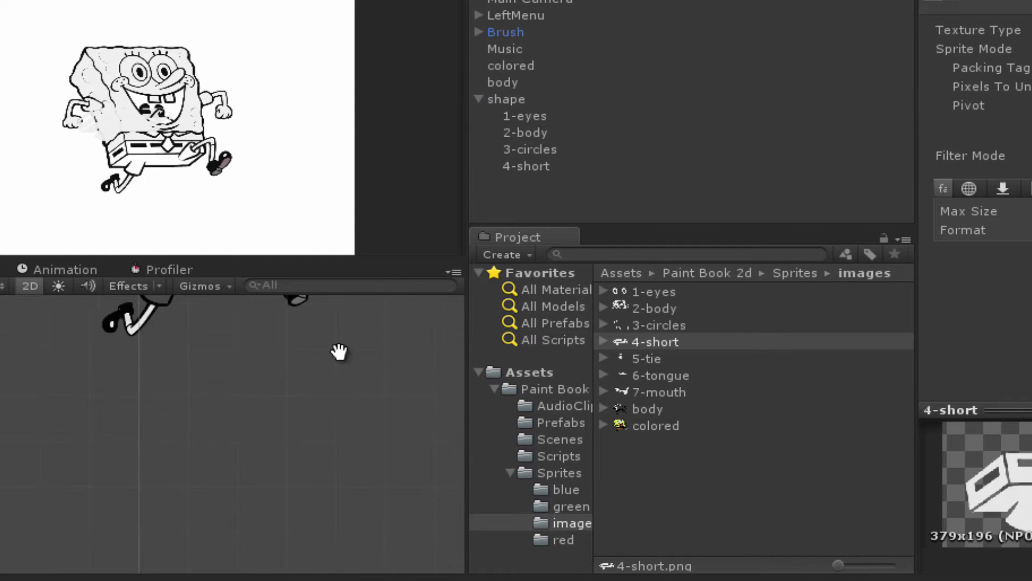
double_click(526, 166)
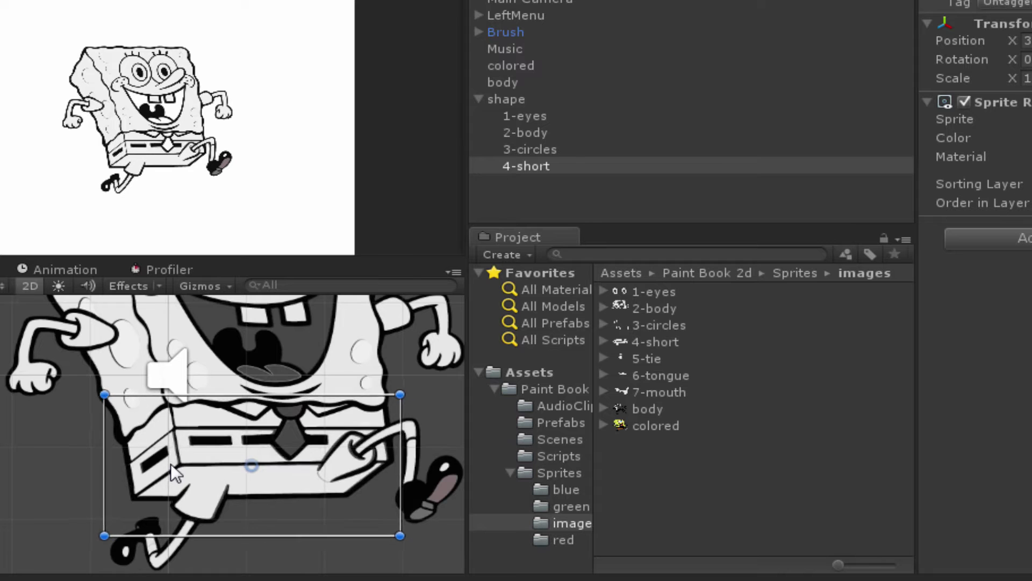
scroll(170, 463, up, 3)
scroll(272, 469, down, 2)
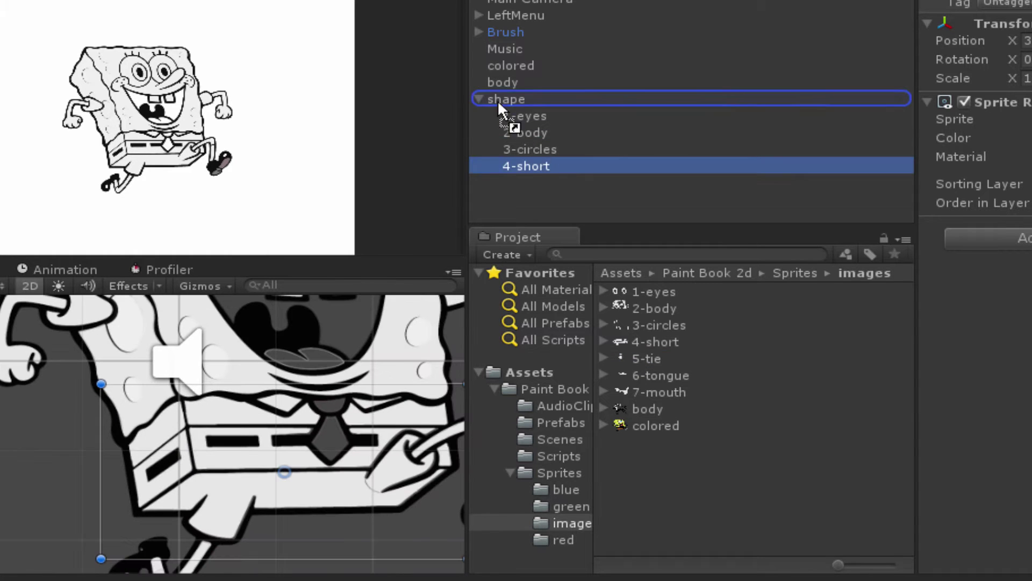
Add the 5-tie, 6-tongue and 7-mouth sprites under shape
drag(646, 358, 498, 101)
double_click(517, 183)
scroll(322, 446, up, 3)
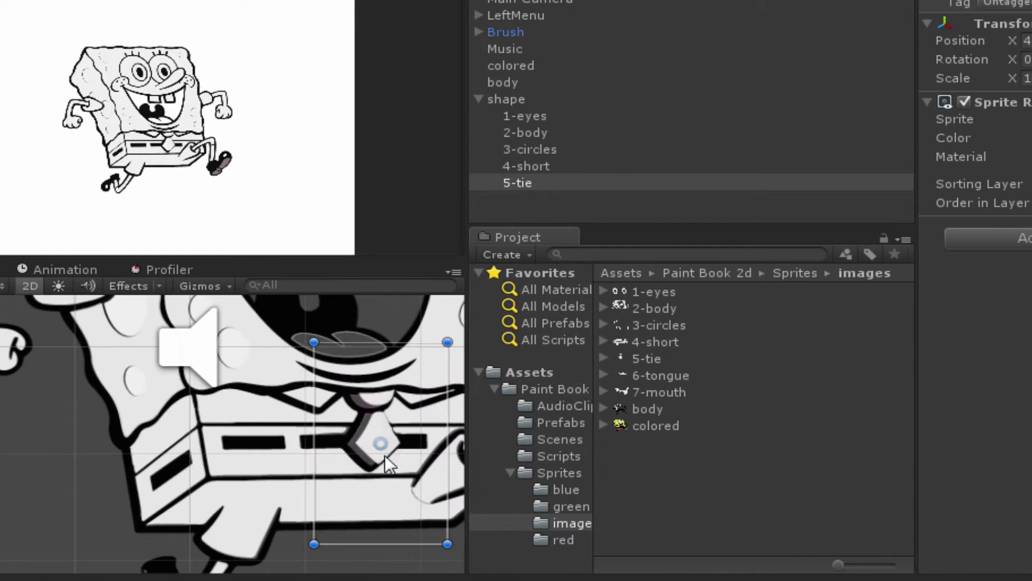
drag(647, 374, 497, 101)
double_click(531, 199)
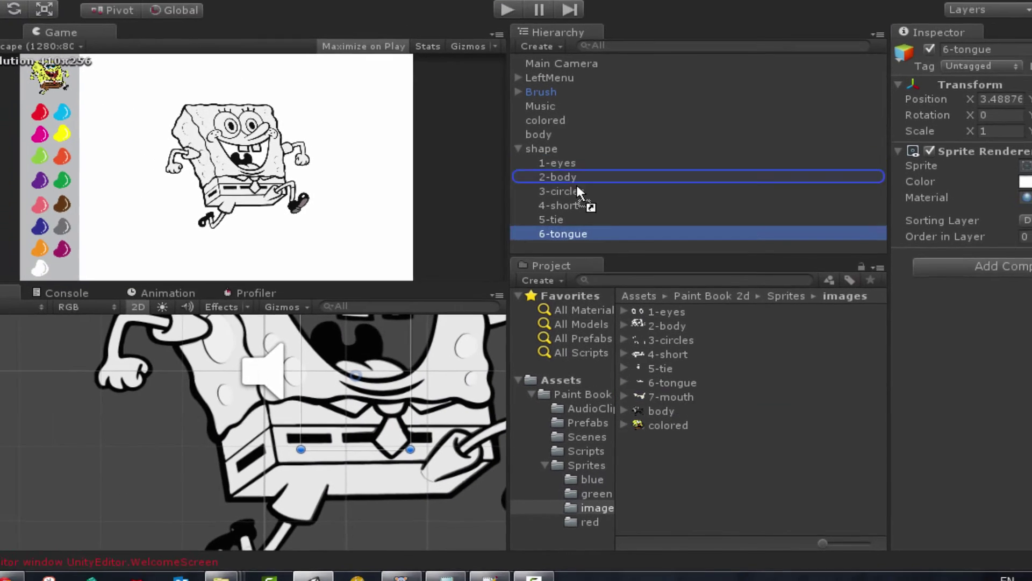
drag(677, 399, 574, 262)
scroll(381, 378, up, 3)
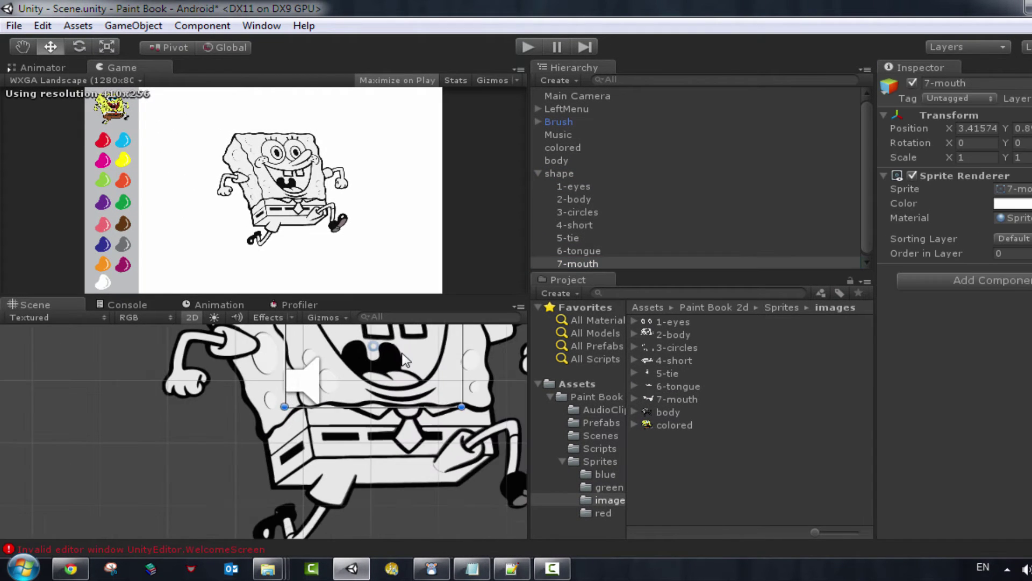
scroll(382, 378, down, 2)
click(454, 393)
scroll(474, 364, down, 2)
Toggle the body object's active state and test-run the scene
click(557, 160)
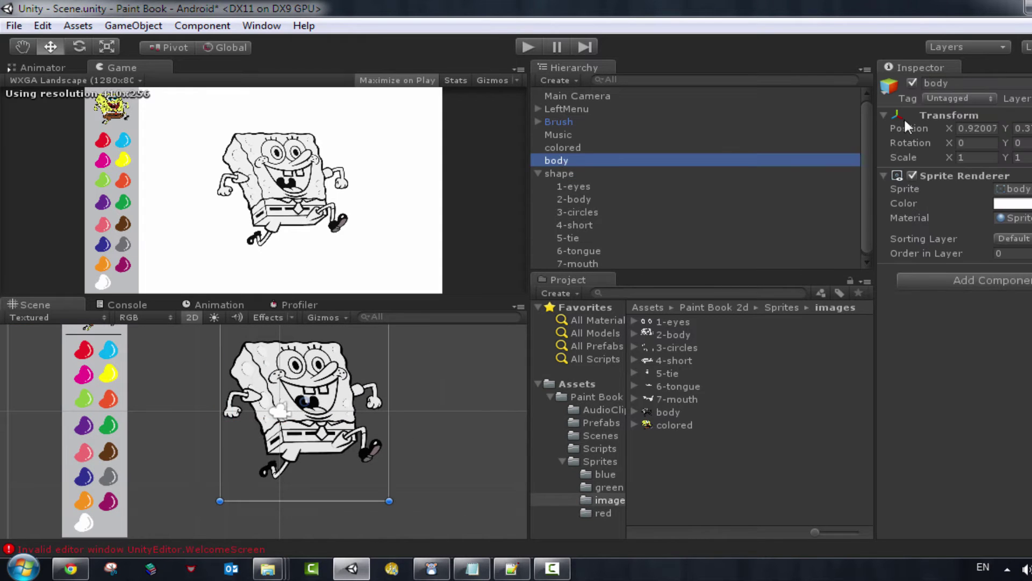
click(910, 83)
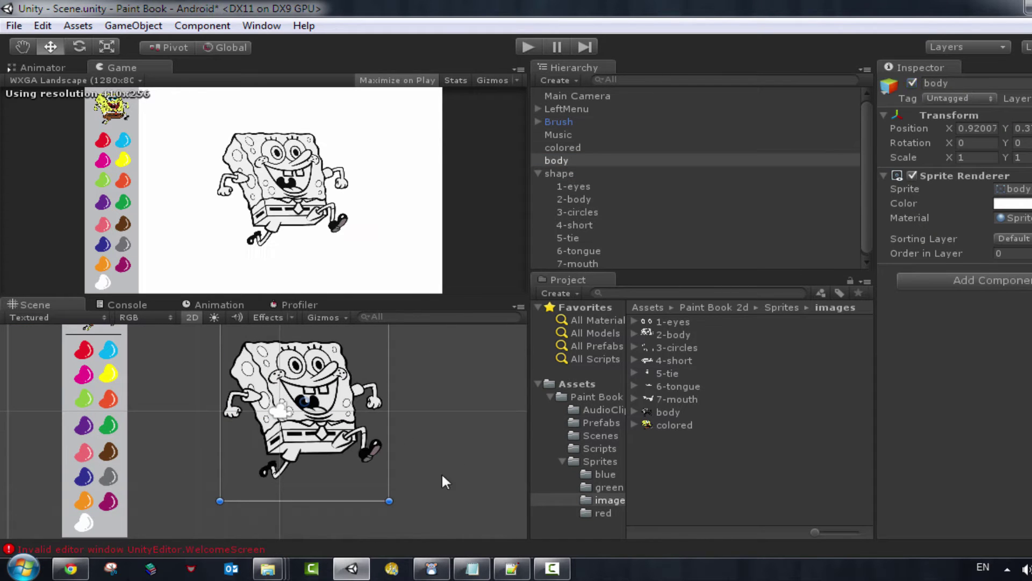
click(527, 48)
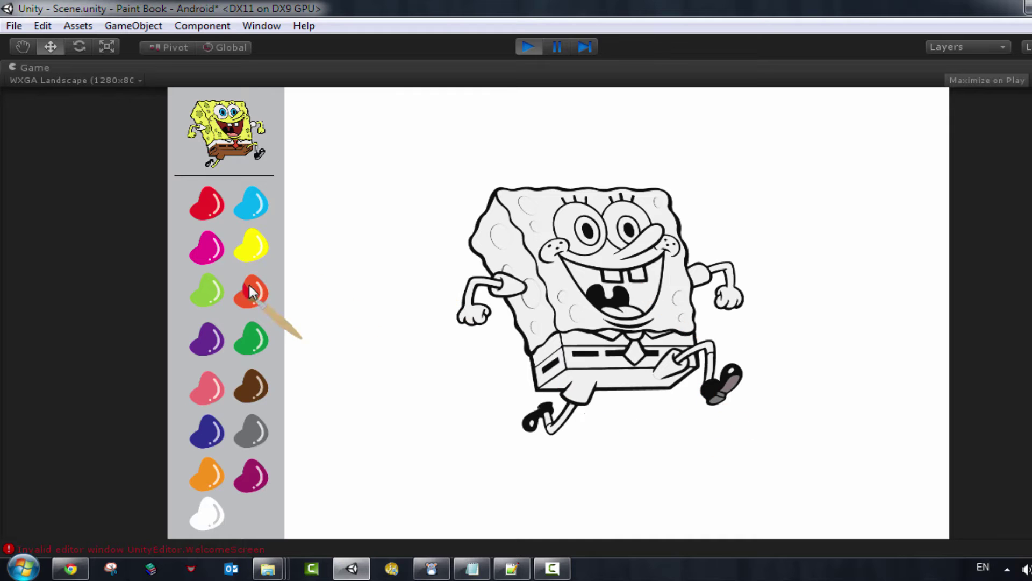
click(528, 48)
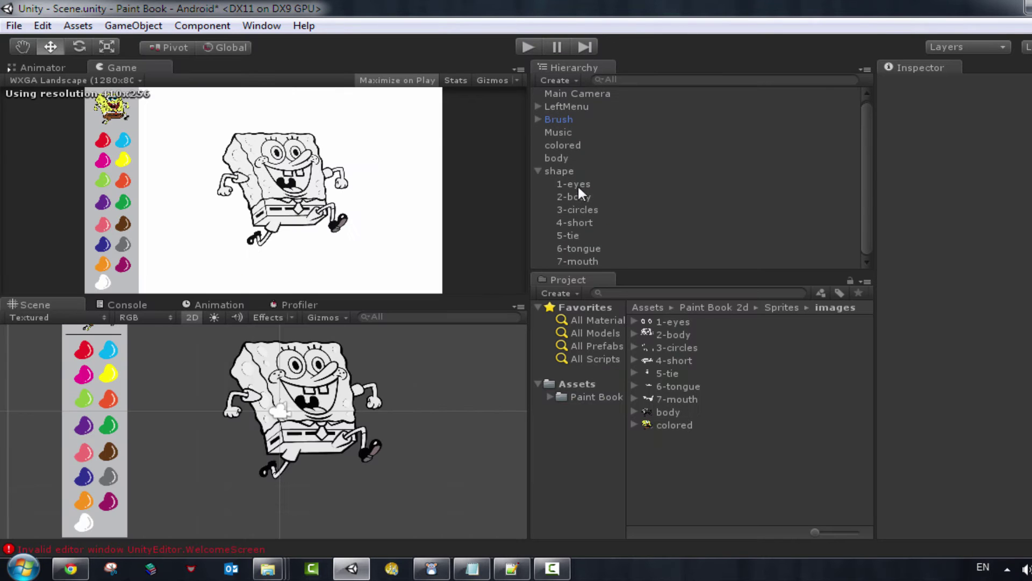
Tag all seven part sprites ImagePart and save the scene
drag(577, 185, 581, 262)
click(981, 98)
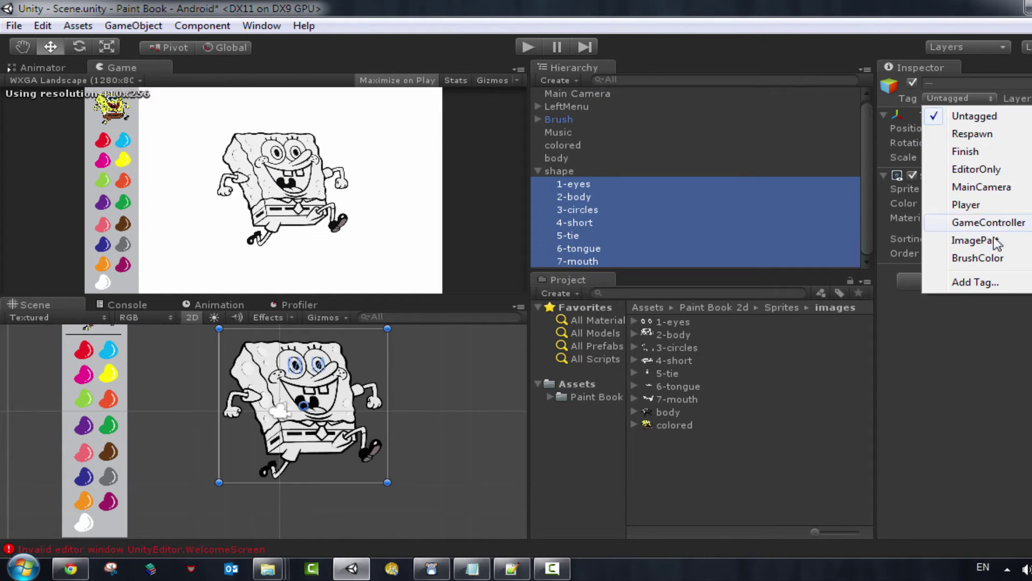
click(996, 243)
click(14, 25)
click(32, 83)
Test the paint book in Play mode twice, saving the scene in between
click(528, 47)
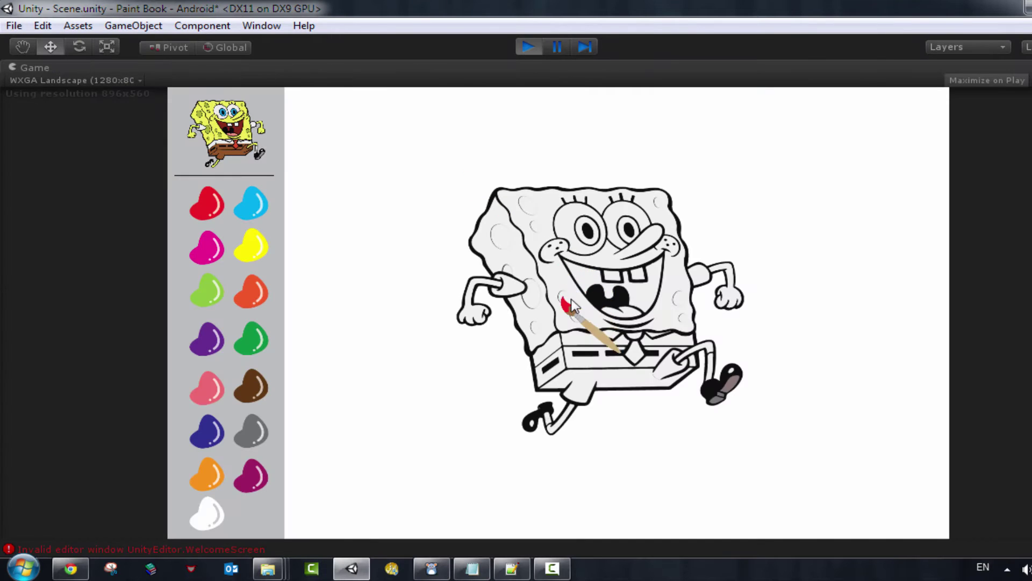
click(528, 48)
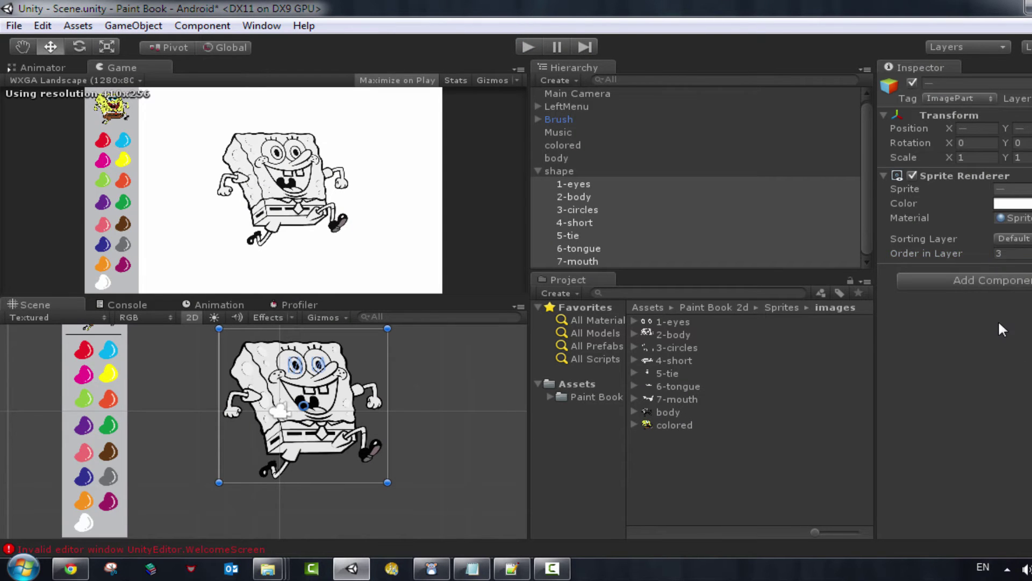
click(14, 26)
click(32, 83)
click(528, 47)
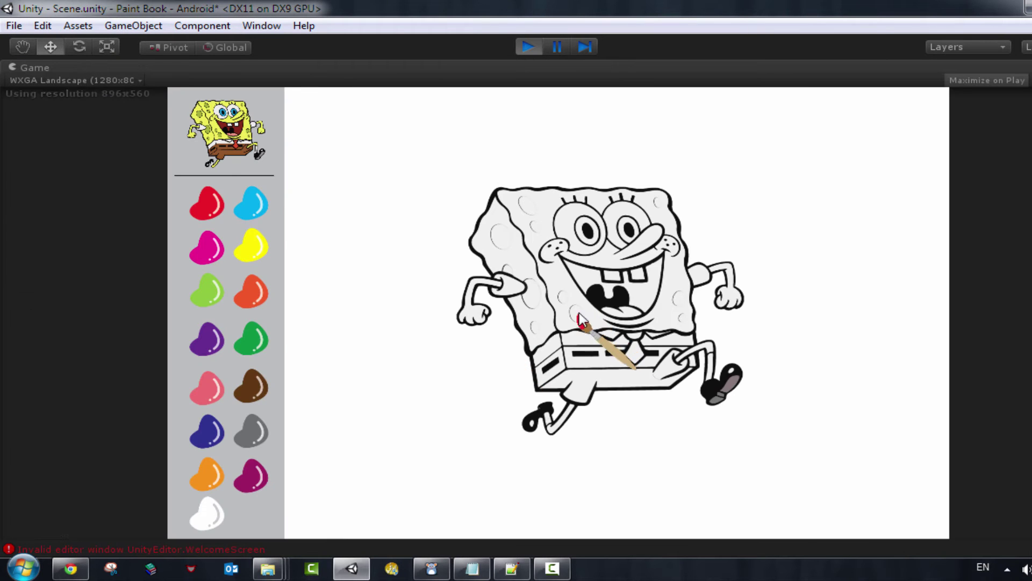
click(528, 48)
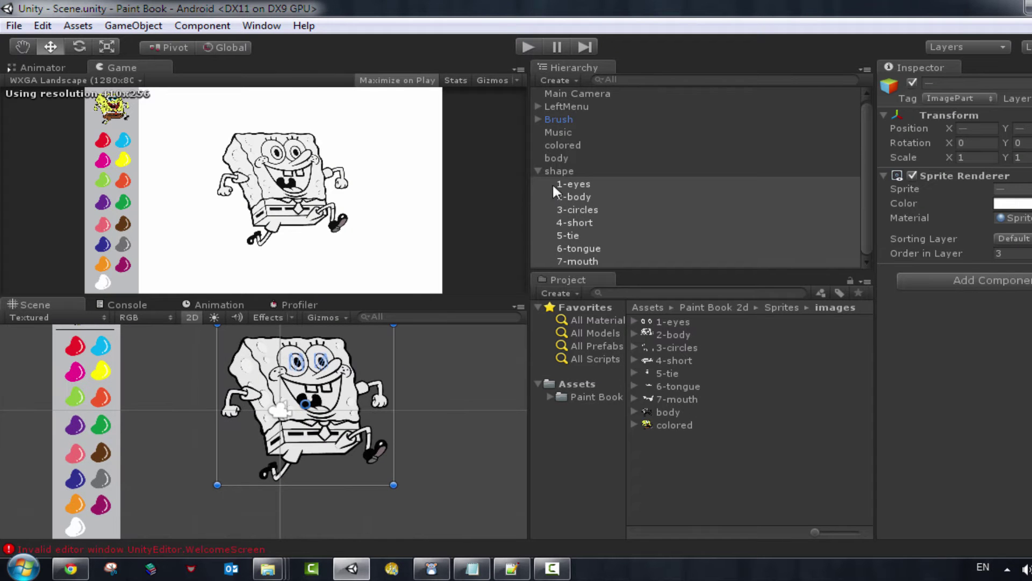
scroll(300, 383, up, 3)
scroll(425, 390, down, 2)
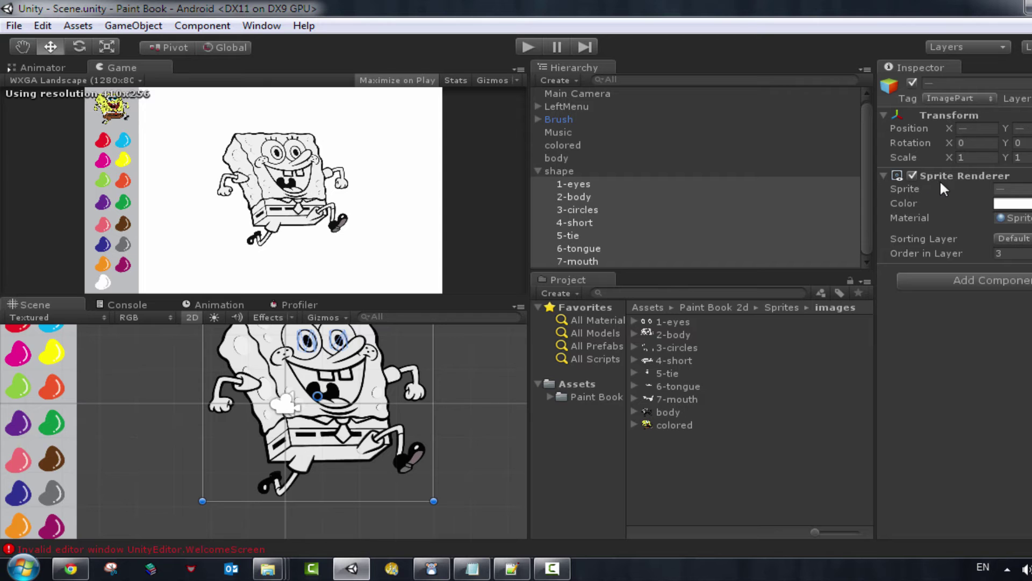
Add a Polygon Collider 2D component to the selected SpongeBob part sprites
click(939, 281)
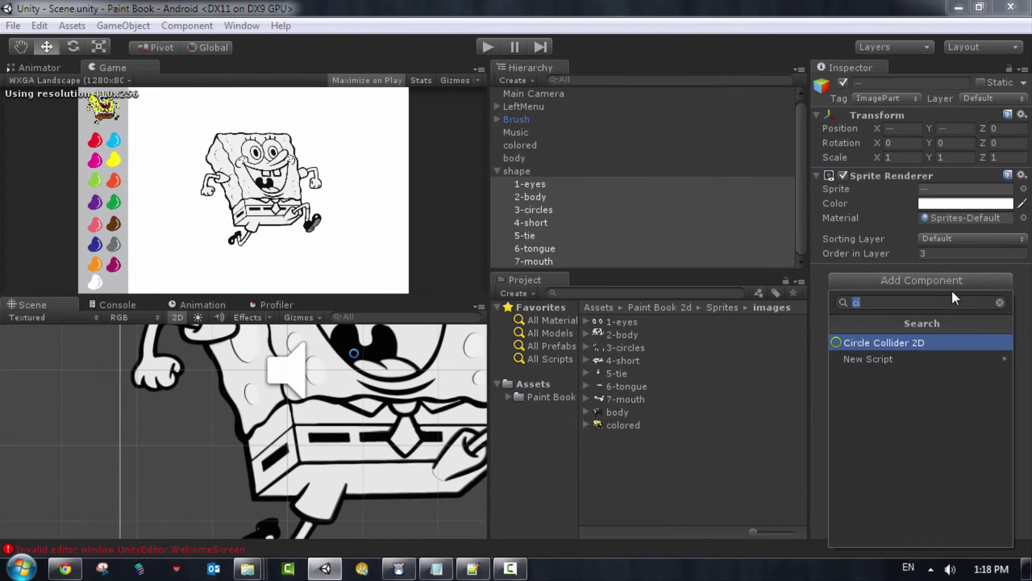
text(po)
click(905, 343)
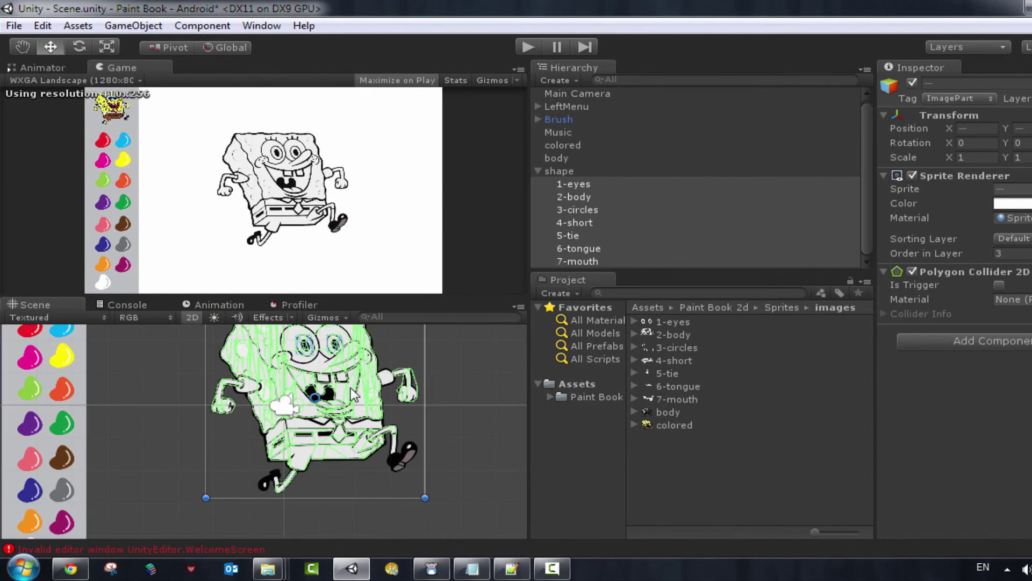
Check the colliders on the tongue, tie, eyes and body parts
scroll(311, 410, up, 1)
scroll(76, 459, up, 2)
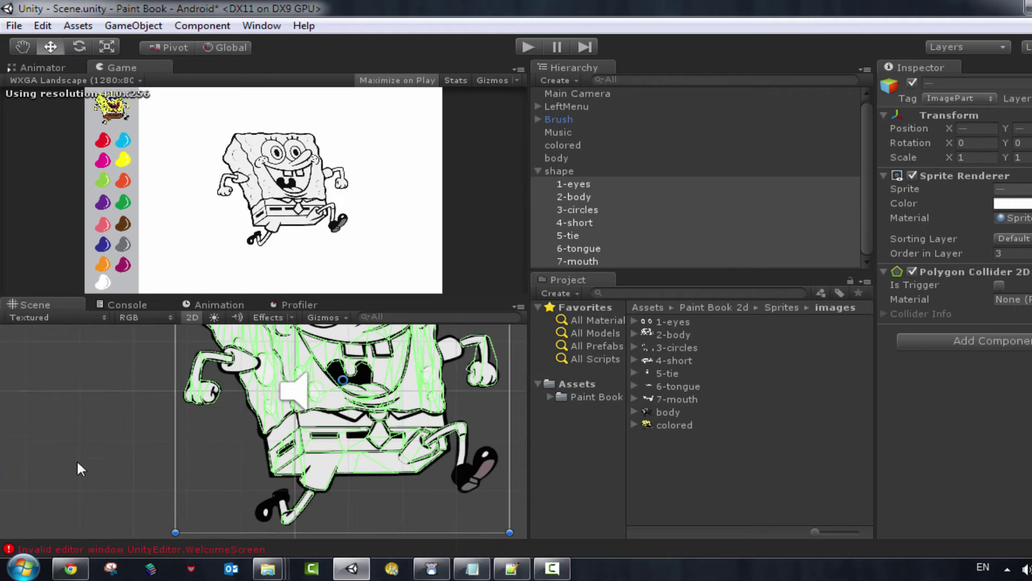
click(575, 248)
click(573, 235)
click(578, 248)
click(415, 398)
scroll(415, 398, down, 3)
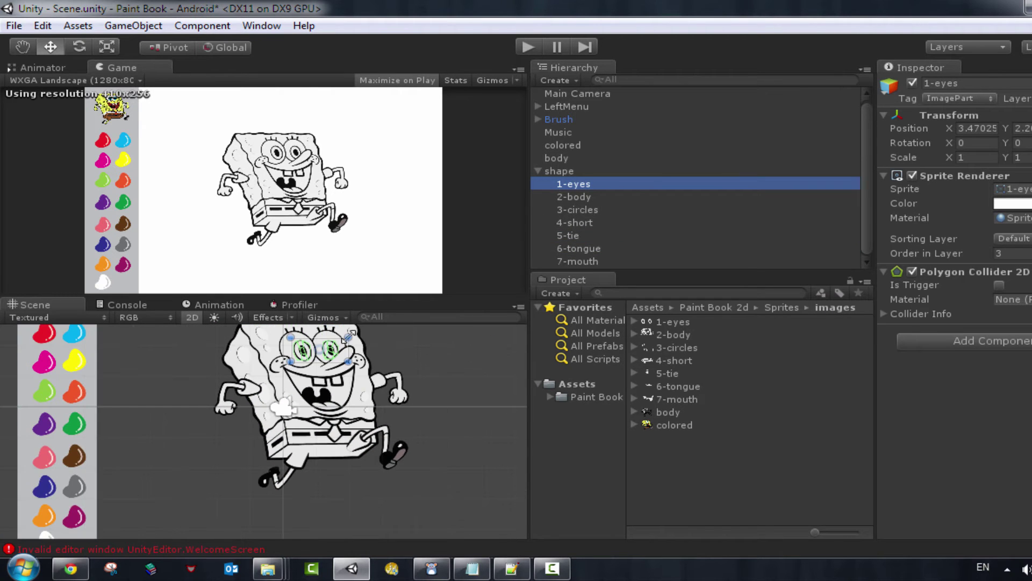
click(350, 411)
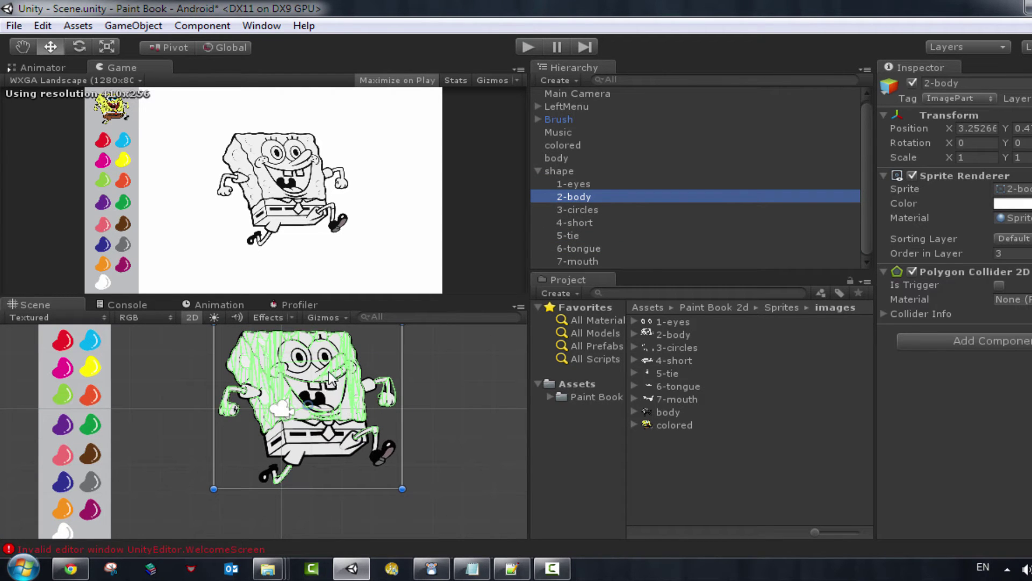
Save the project and run the paint book to test the colliders
click(14, 26)
click(43, 162)
click(529, 47)
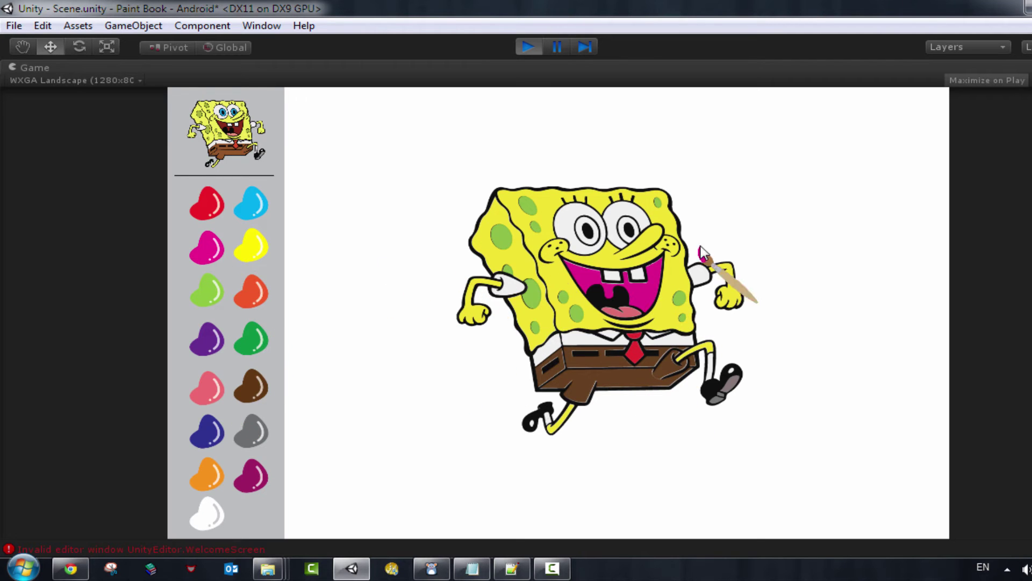
Test-paint SpongeBob's body blue, then paint it yellow
click(550, 240)
click(252, 245)
click(575, 253)
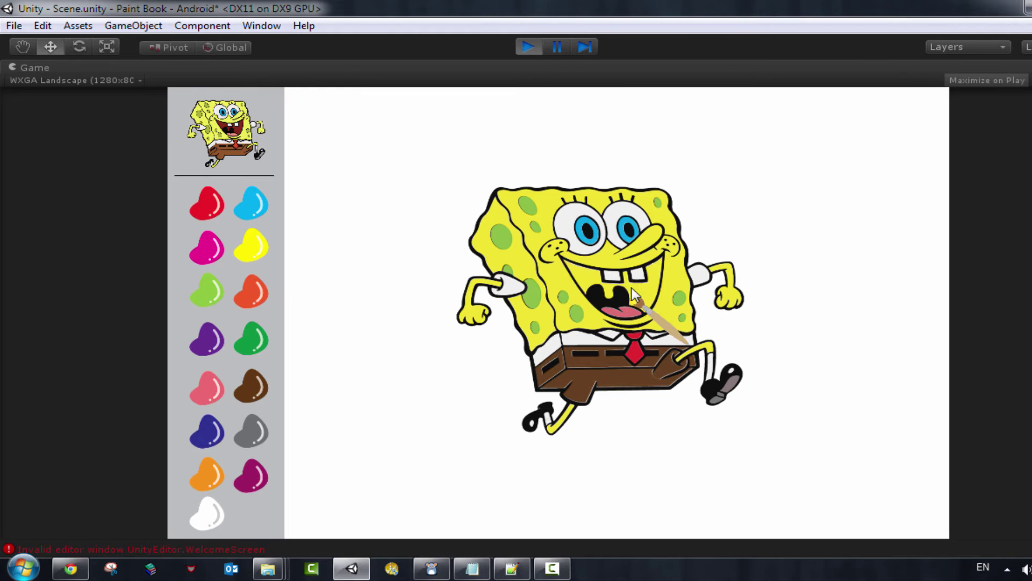
Stop the game and select the Bubble clip in the AudioClips folder
click(529, 47)
click(596, 409)
click(672, 335)
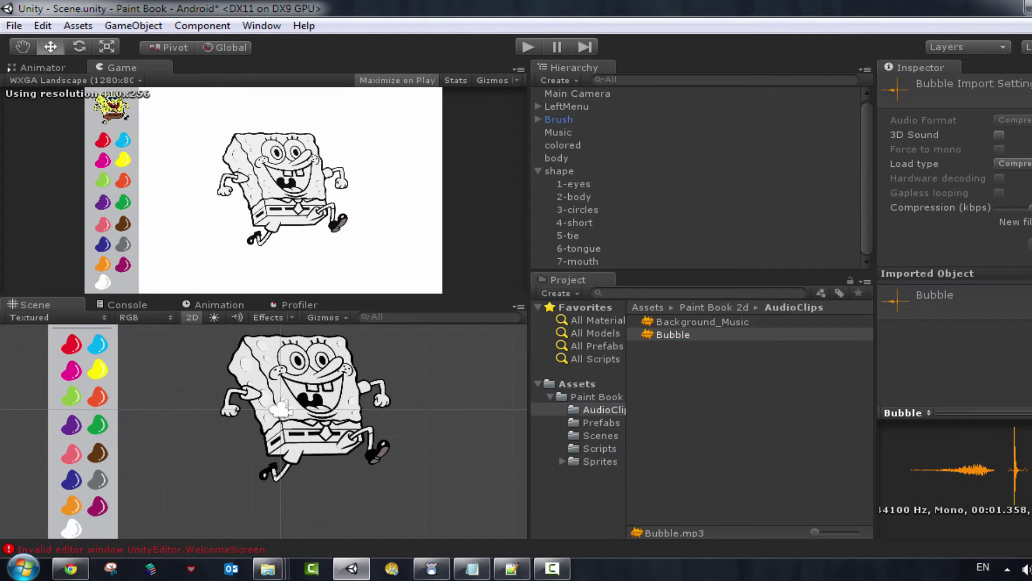
Select the new colors_16 palette swatch in the scene
key(Up)
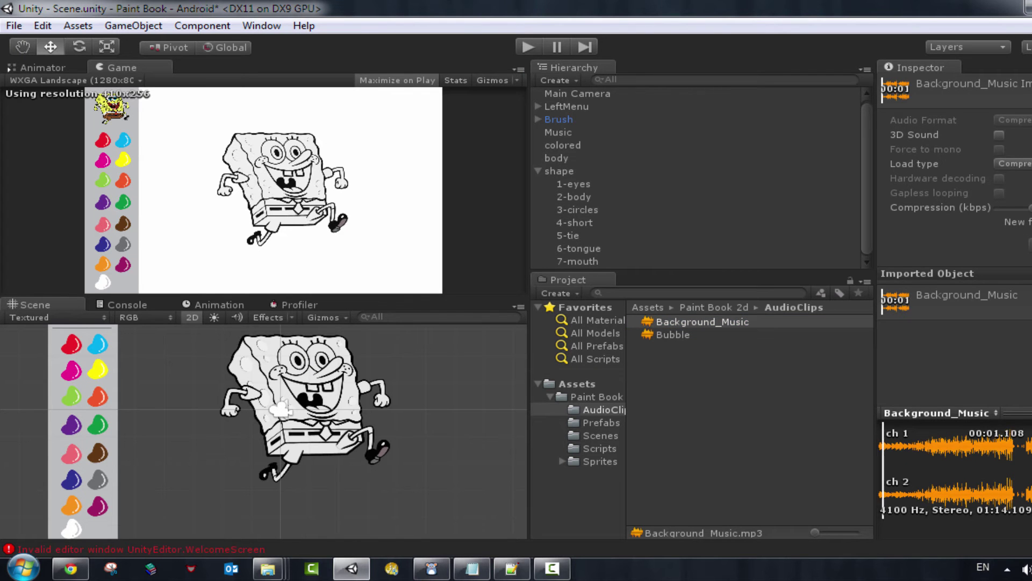
click(71, 528)
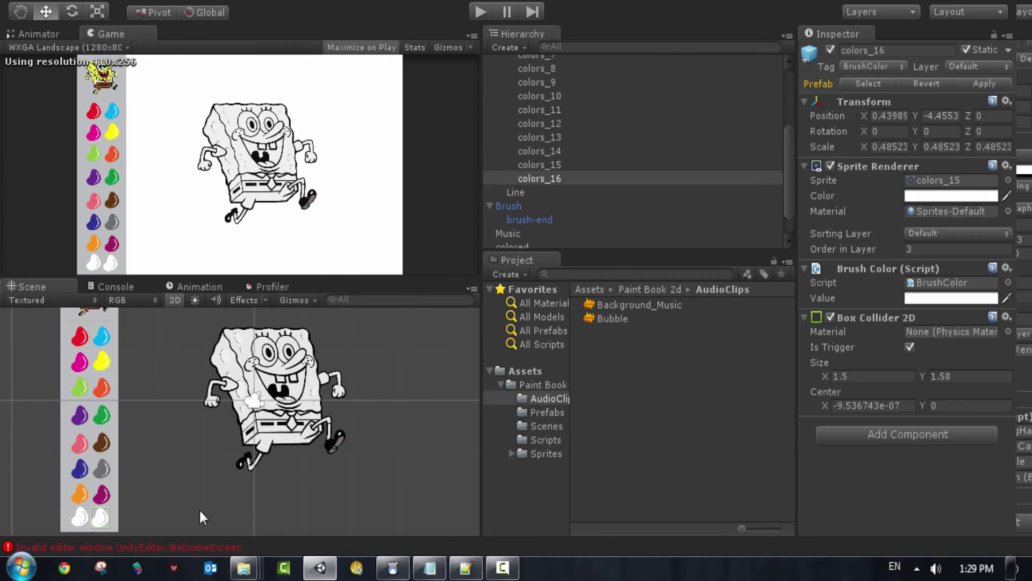
click(199, 508)
click(100, 518)
Eyedrop black as the colors_16 swatch's Sprite Renderer colour
click(976, 196)
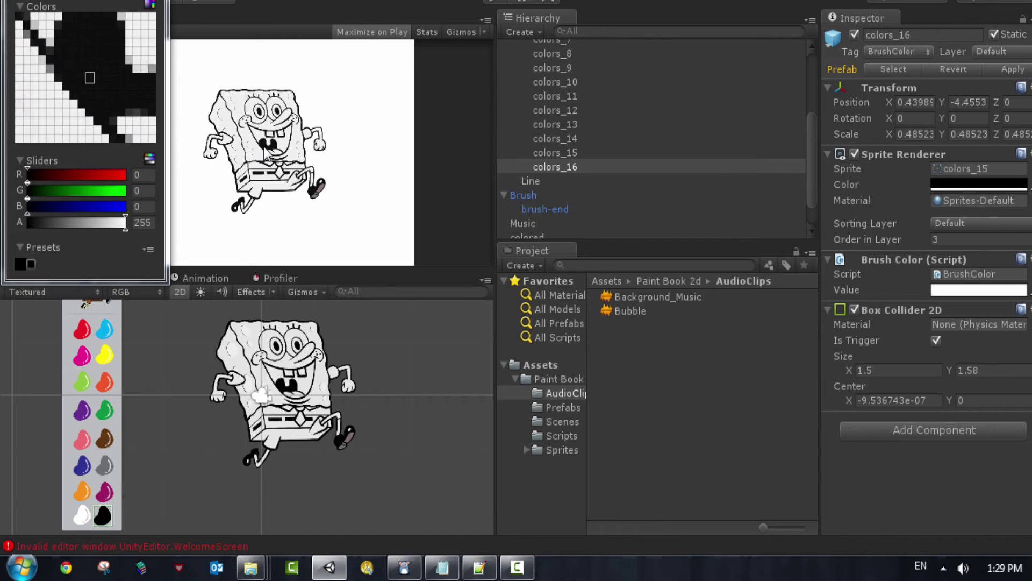
click(105, 514)
click(235, 4)
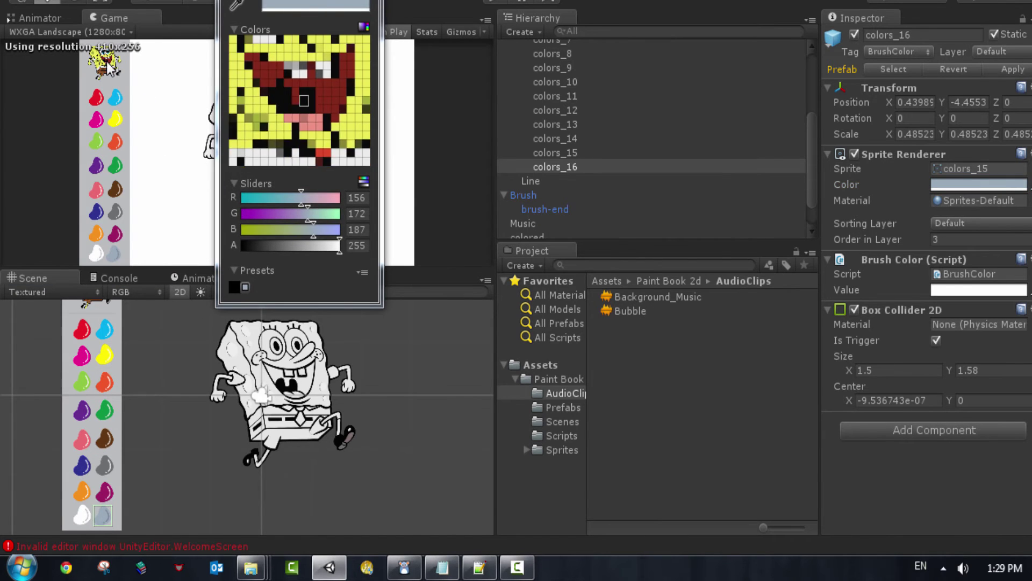
click(110, 65)
click(139, 516)
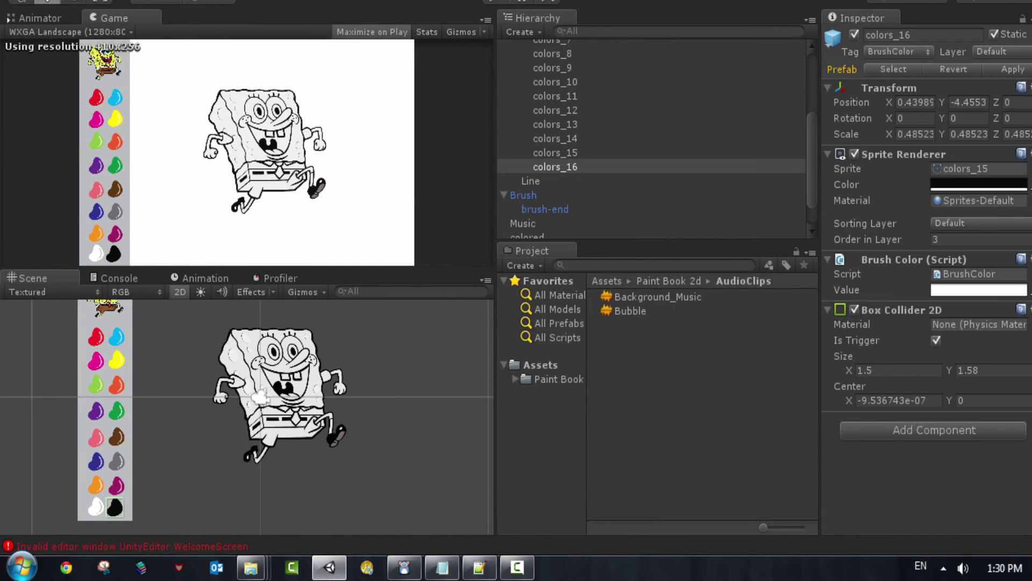
Give the swatch the colors_16 sprite and run the paint book to try black
click(1024, 168)
click(393, 57)
key(Return)
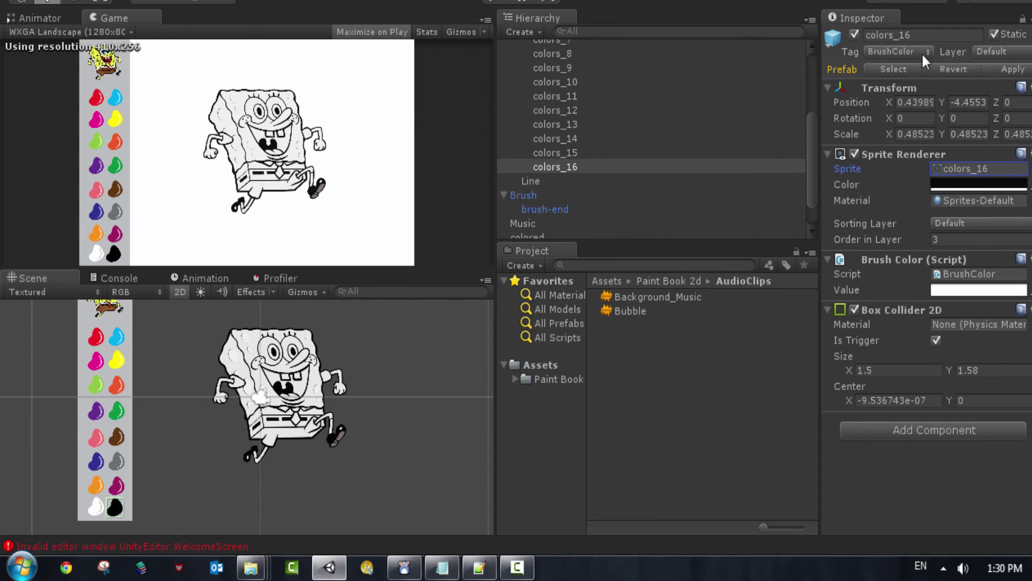
key(ctrl+p)
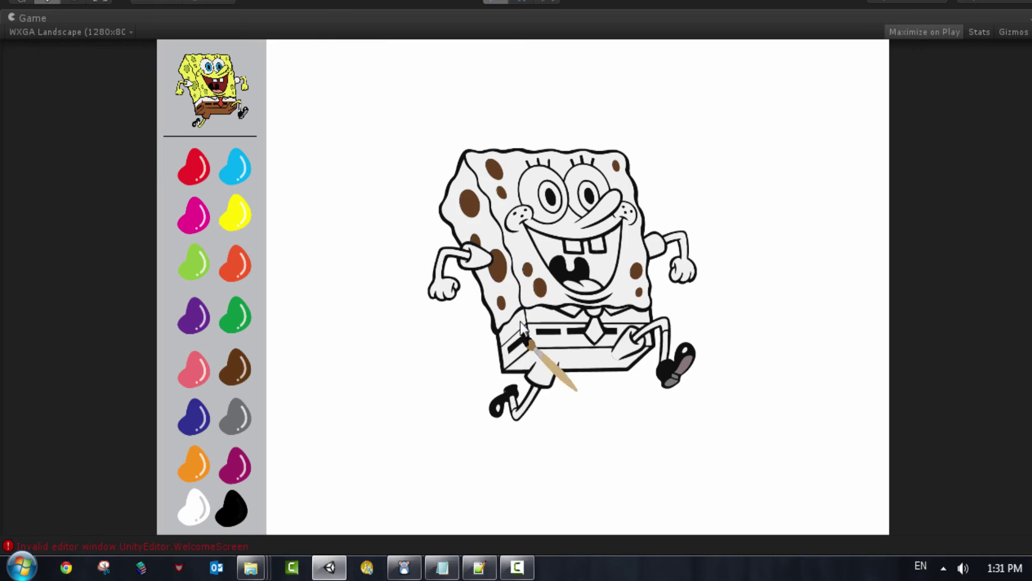